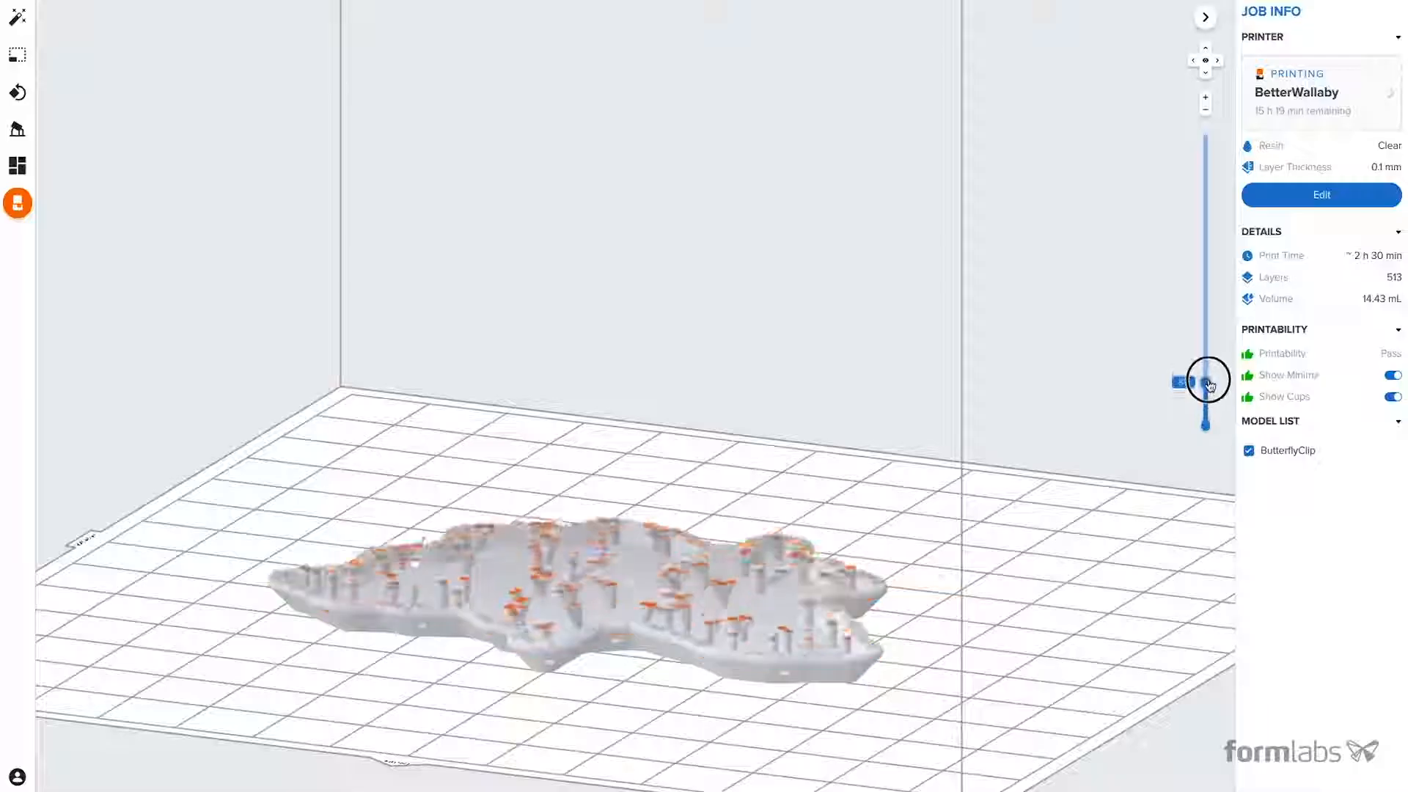
{"action": "left_click_drag", "start_coordinate": [1207, 376], "coordinate": [1205, 125]}
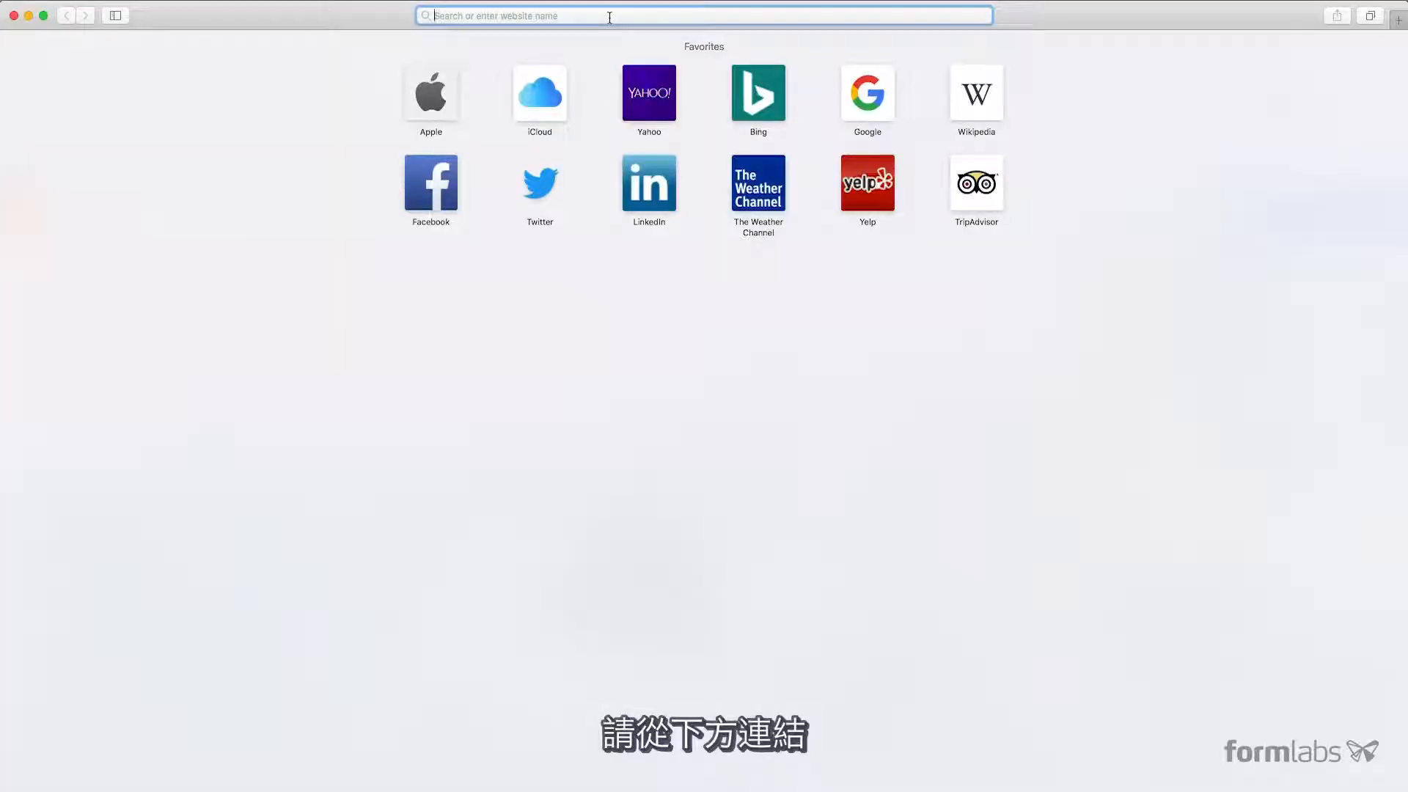
- Go to formlabs.com/tools/preform in the browser and download PreForm for Mac
{"action": "type", "text": "formlabs.com"}
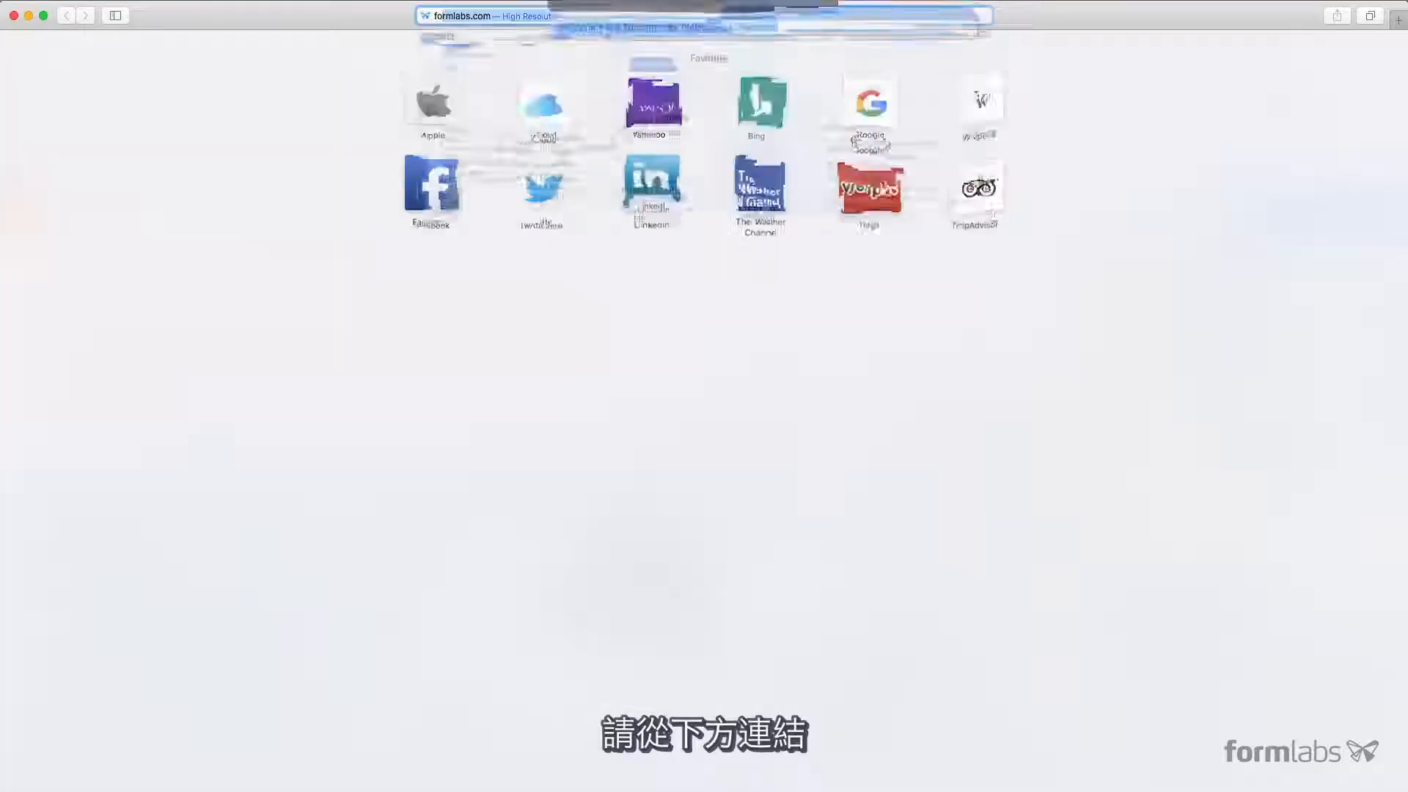
{"action": "type", "text": "/tools"}
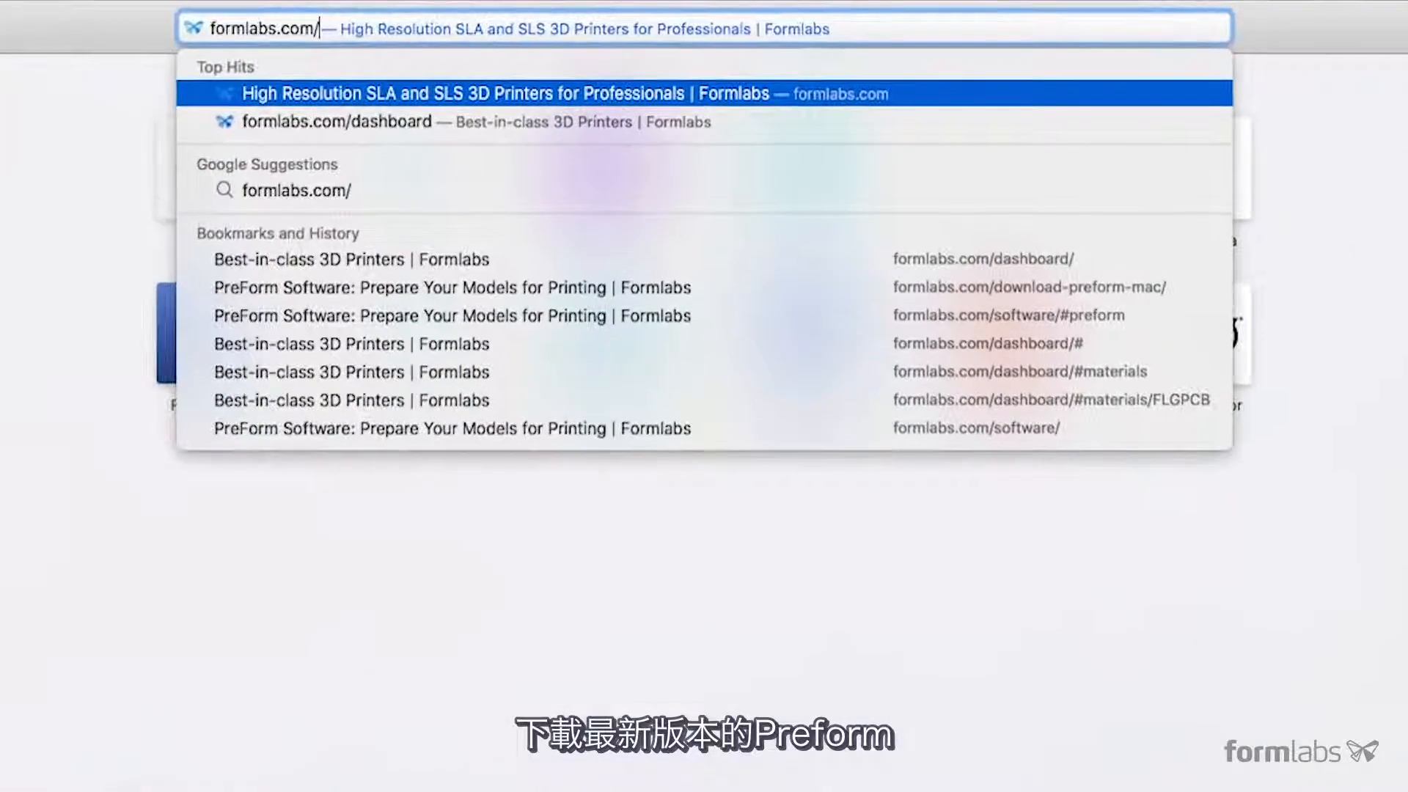
{"action": "type", "text": "/preform/"}
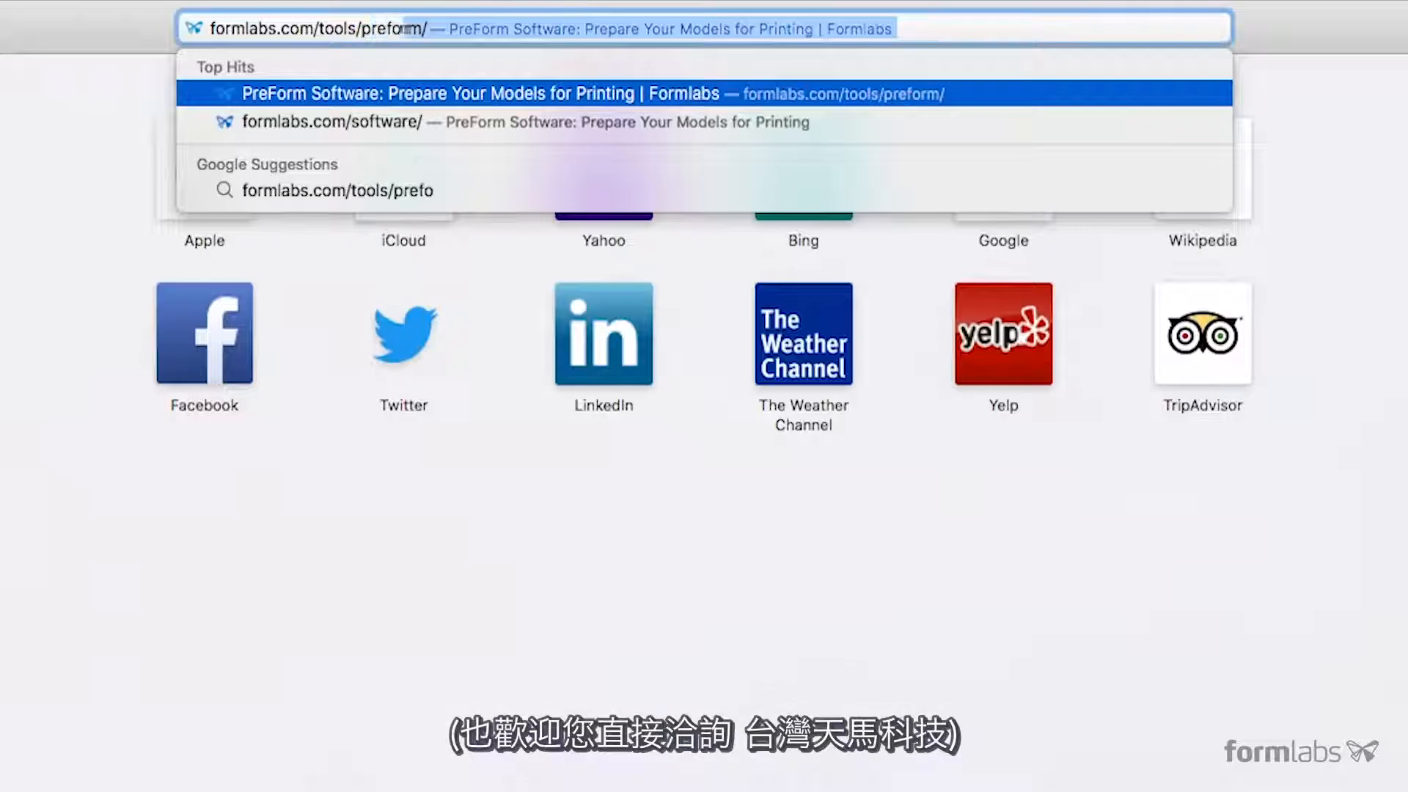
{"action": "key", "text": "Return"}
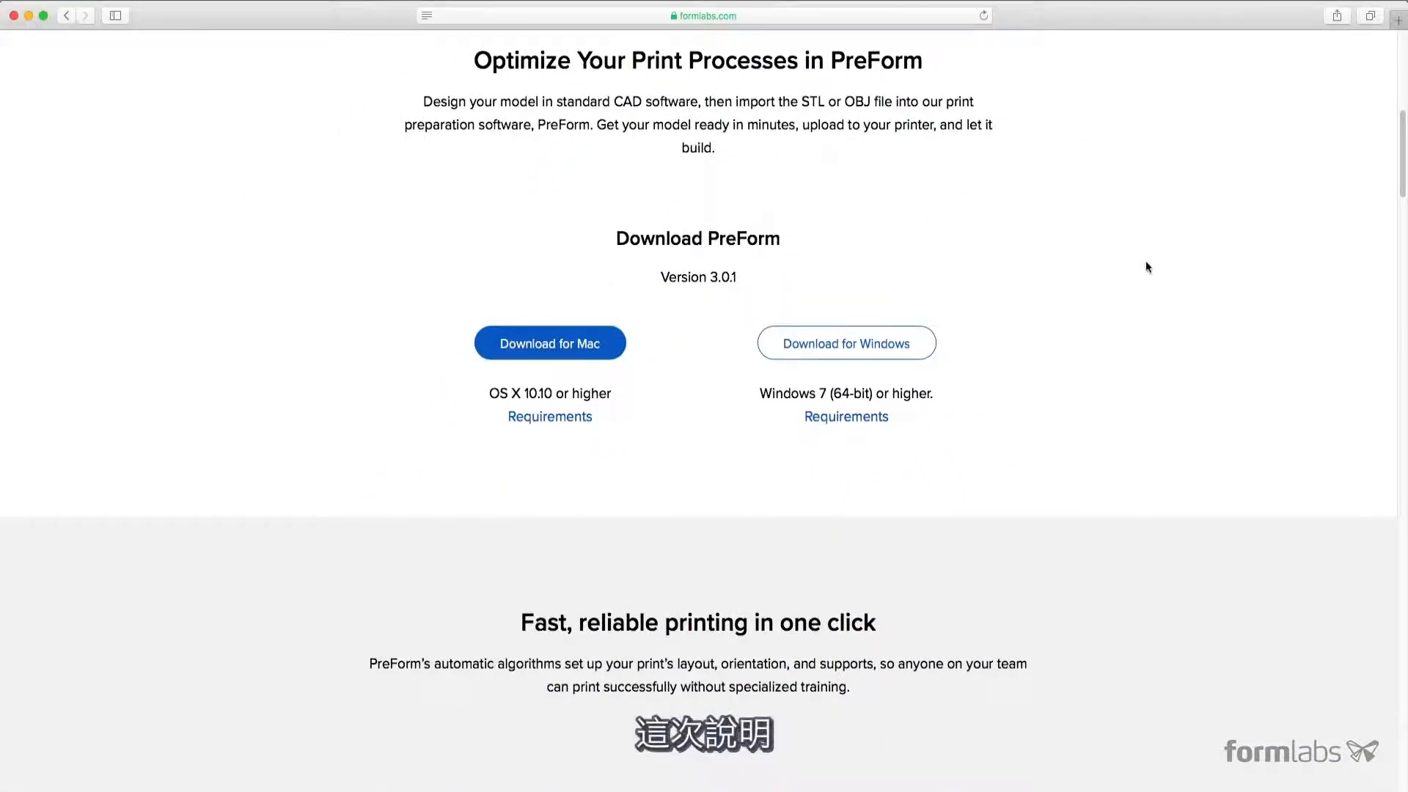
{"action": "scroll", "coordinate": [1155, 268], "scroll_direction": "down", "scroll_amount": 1}
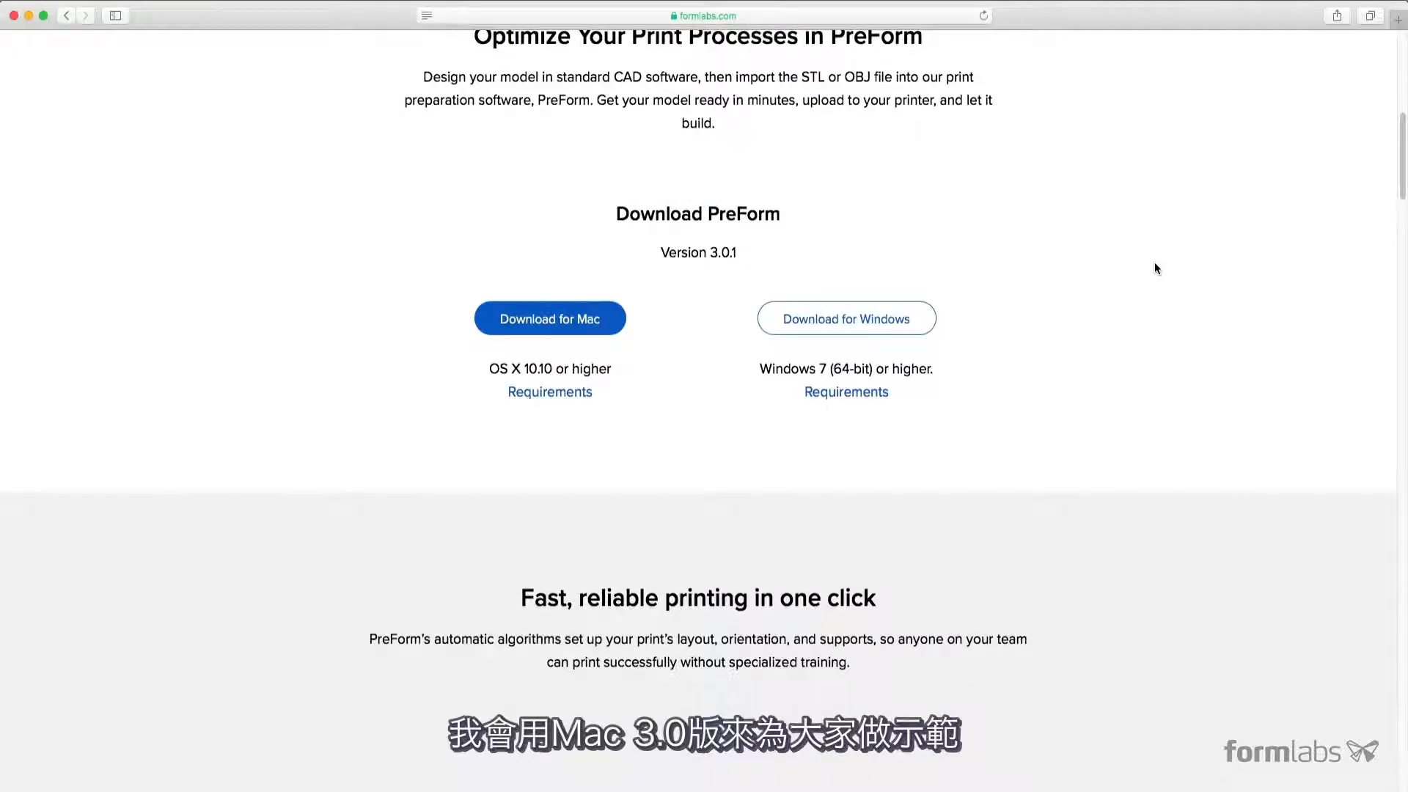
{"action": "left_click", "coordinate": [582, 320]}
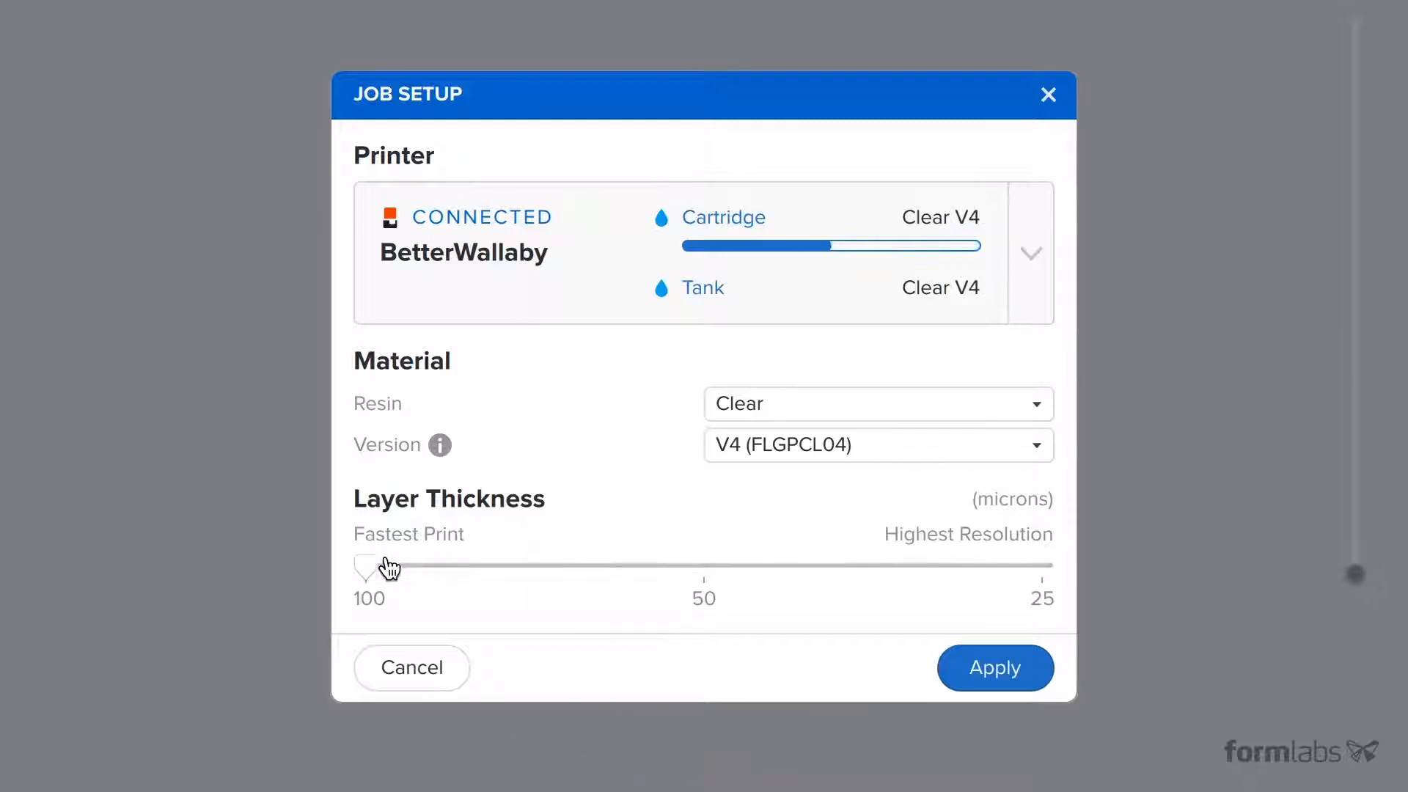
- Set up the print job with Clear V4 resin and a 100-micron layer thickness, and apply the settings
{"action": "left_click_drag", "start_coordinate": [370, 570], "coordinate": [678, 581]}
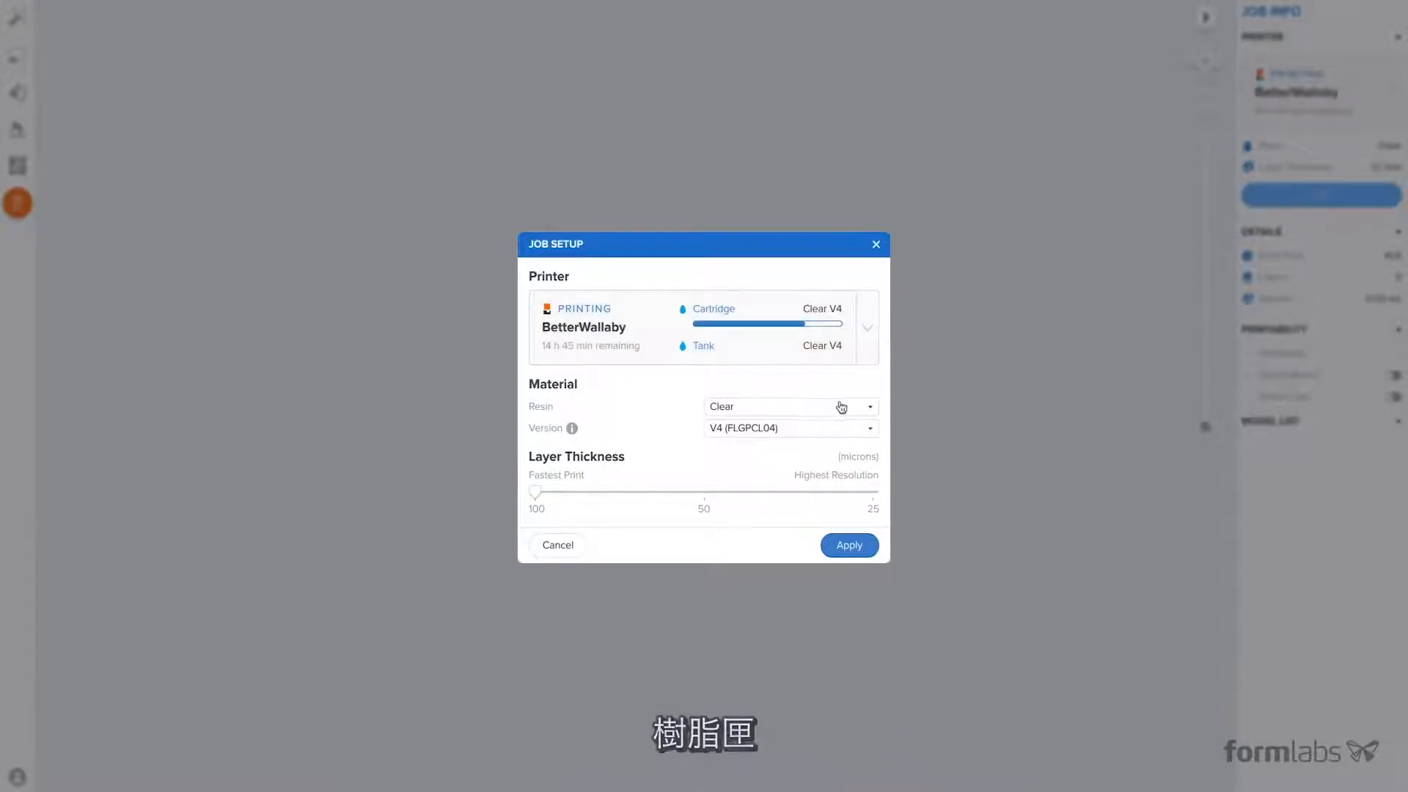
{"action": "left_click", "coordinate": [870, 409]}
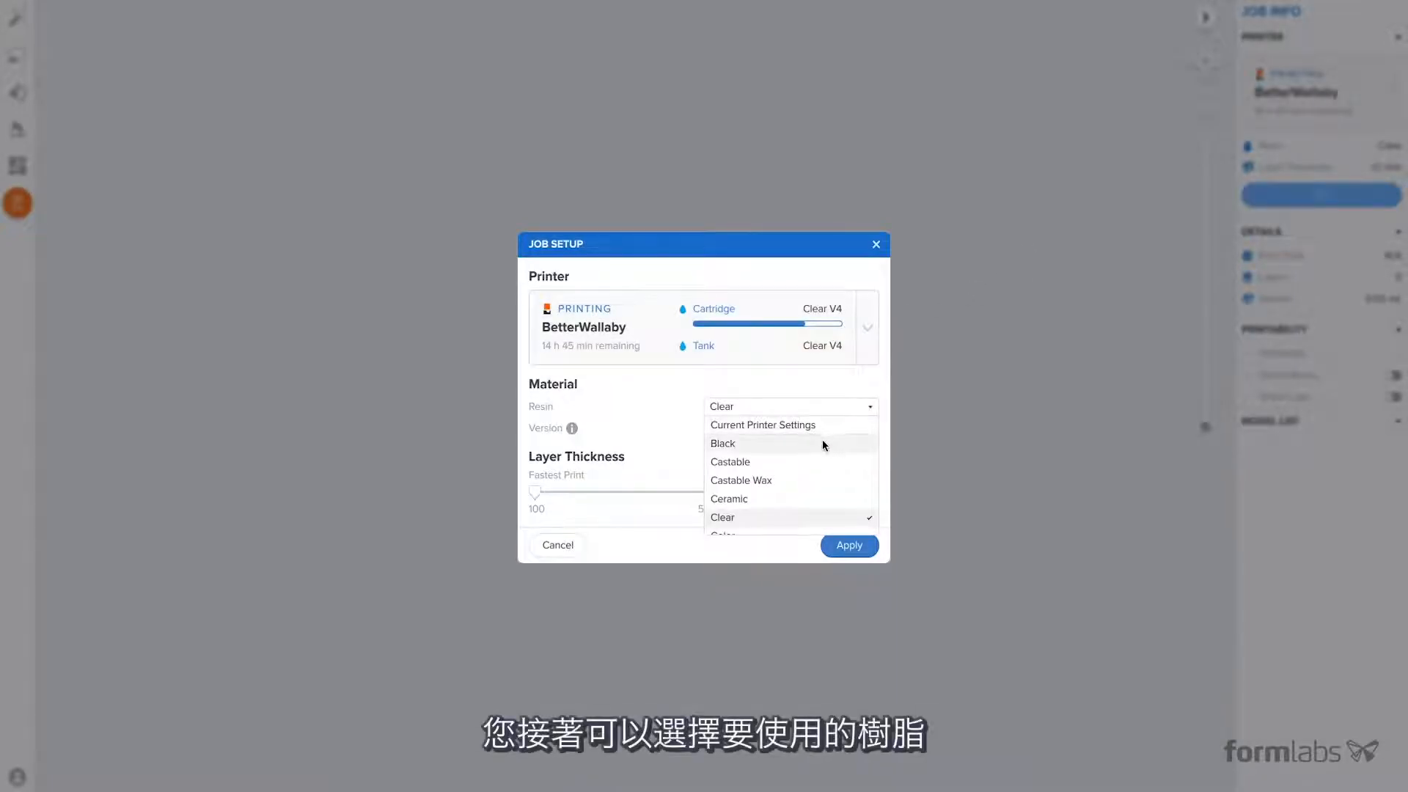
{"action": "scroll", "coordinate": [792, 503], "scroll_direction": "down", "scroll_amount": 3}
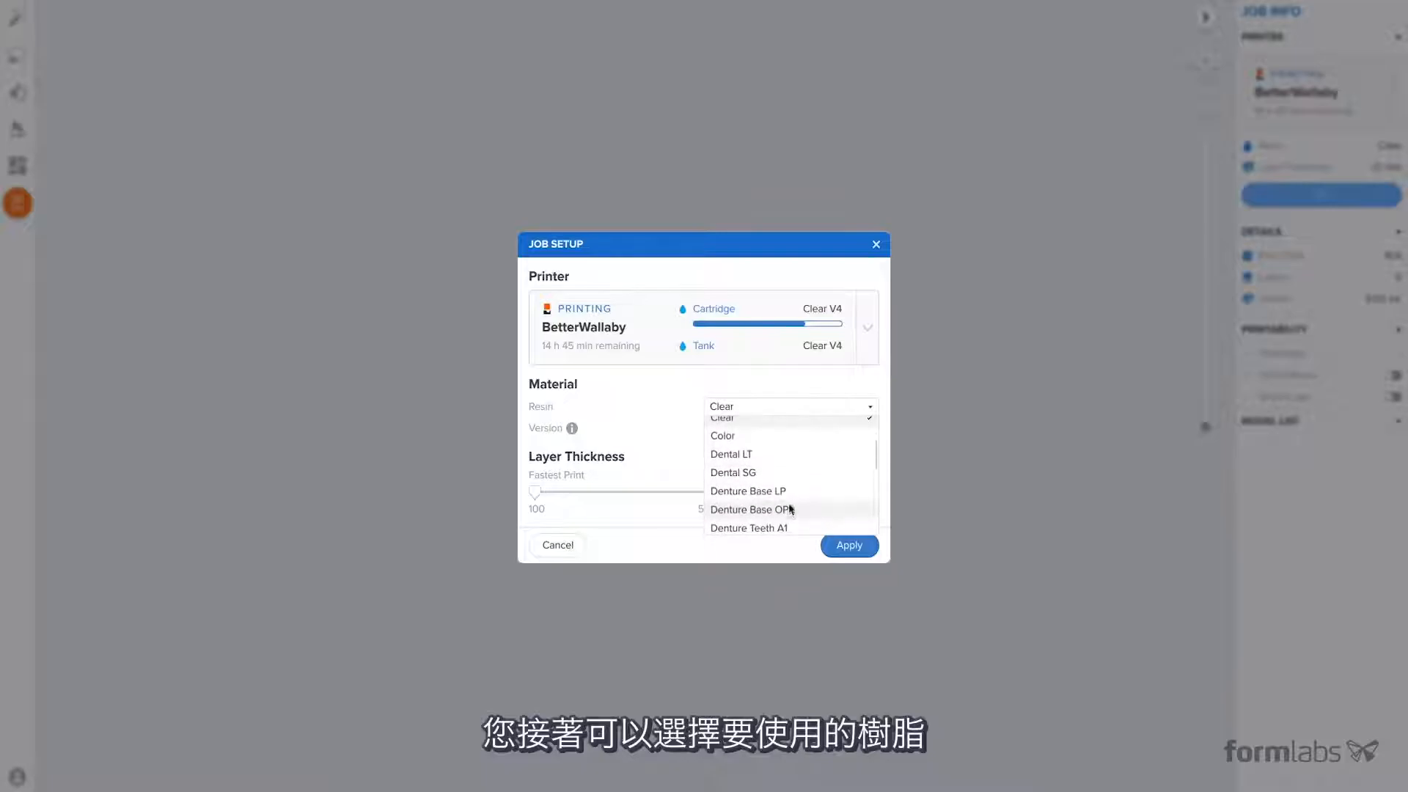
{"action": "scroll", "coordinate": [790, 499], "scroll_direction": "down", "scroll_amount": 5}
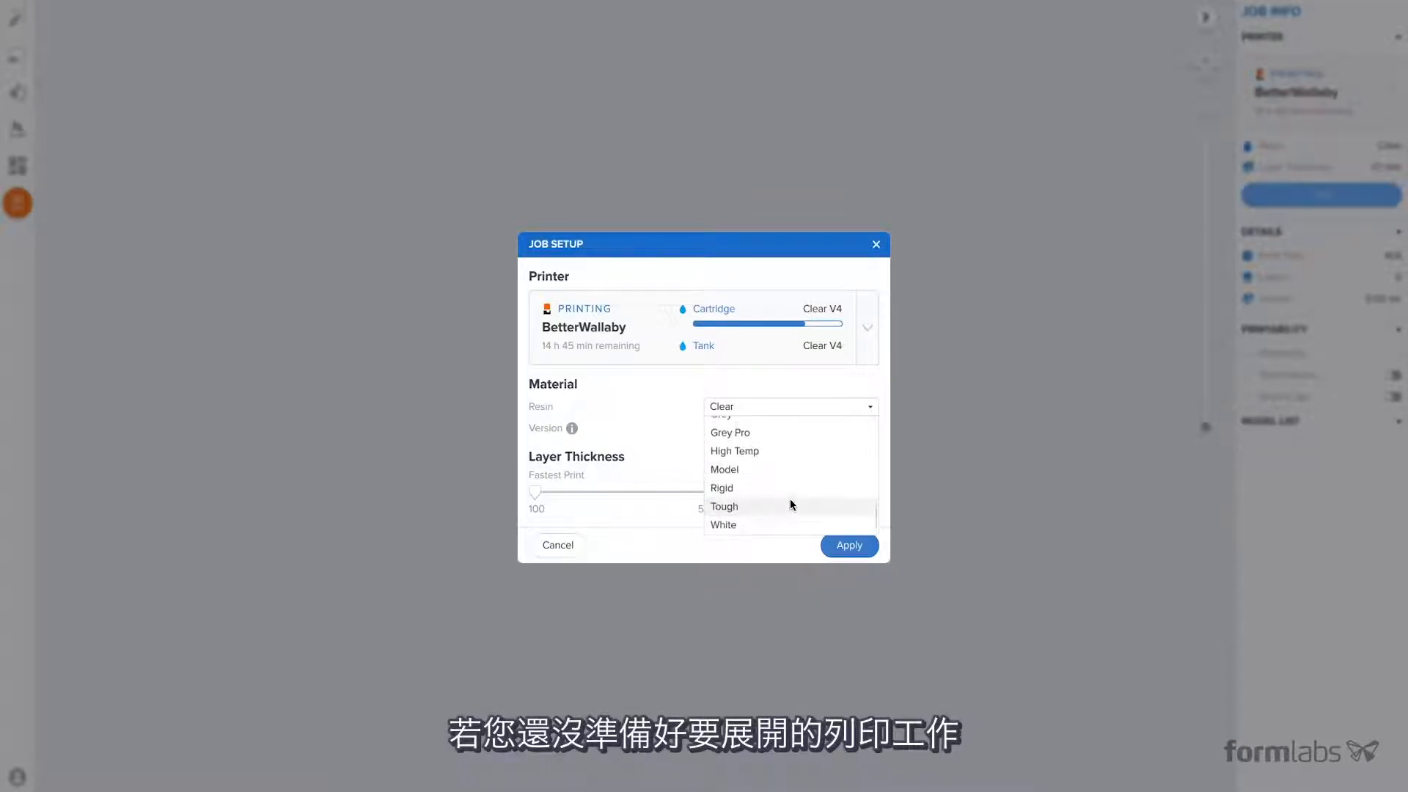
{"action": "scroll", "coordinate": [786, 495], "scroll_direction": "up", "scroll_amount": 8}
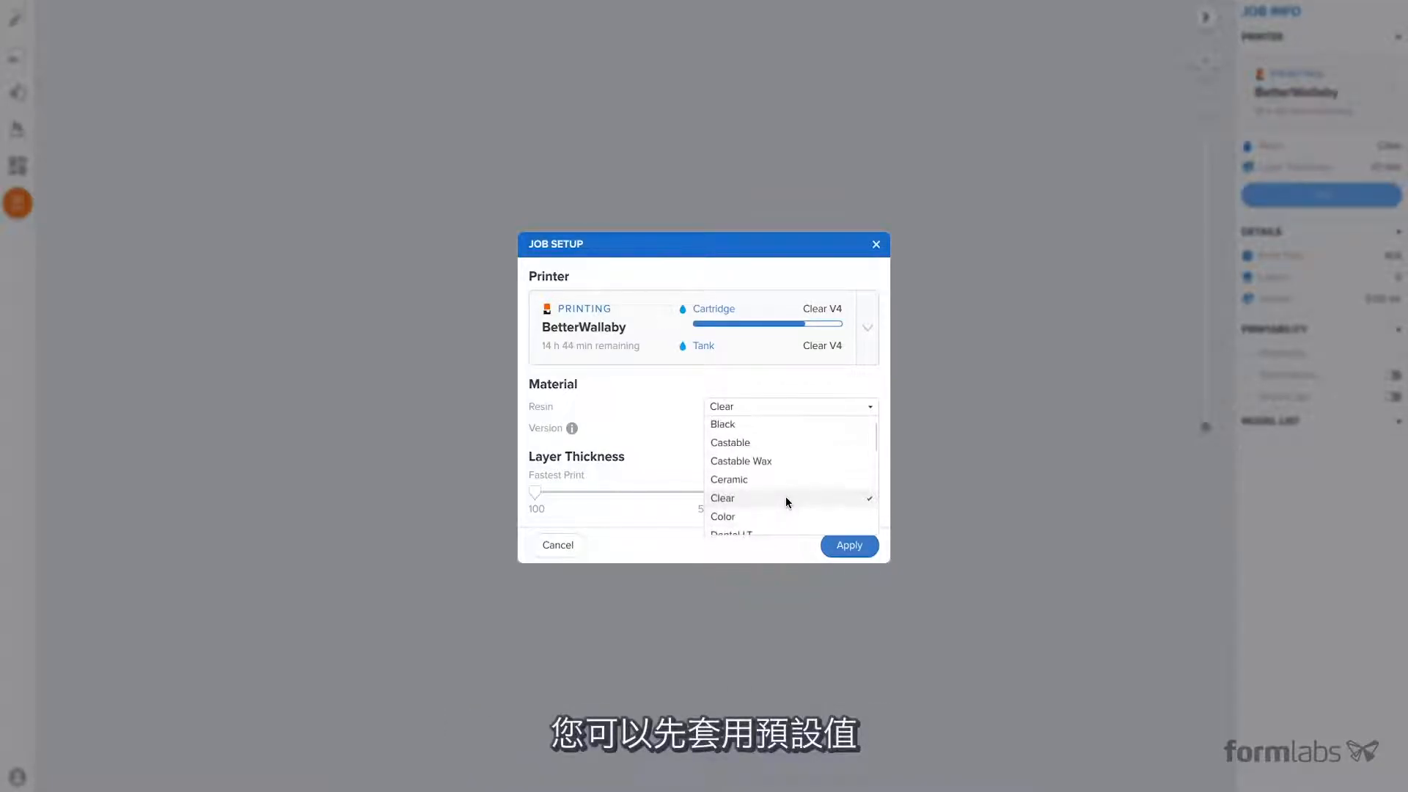
{"action": "left_click", "coordinate": [781, 500]}
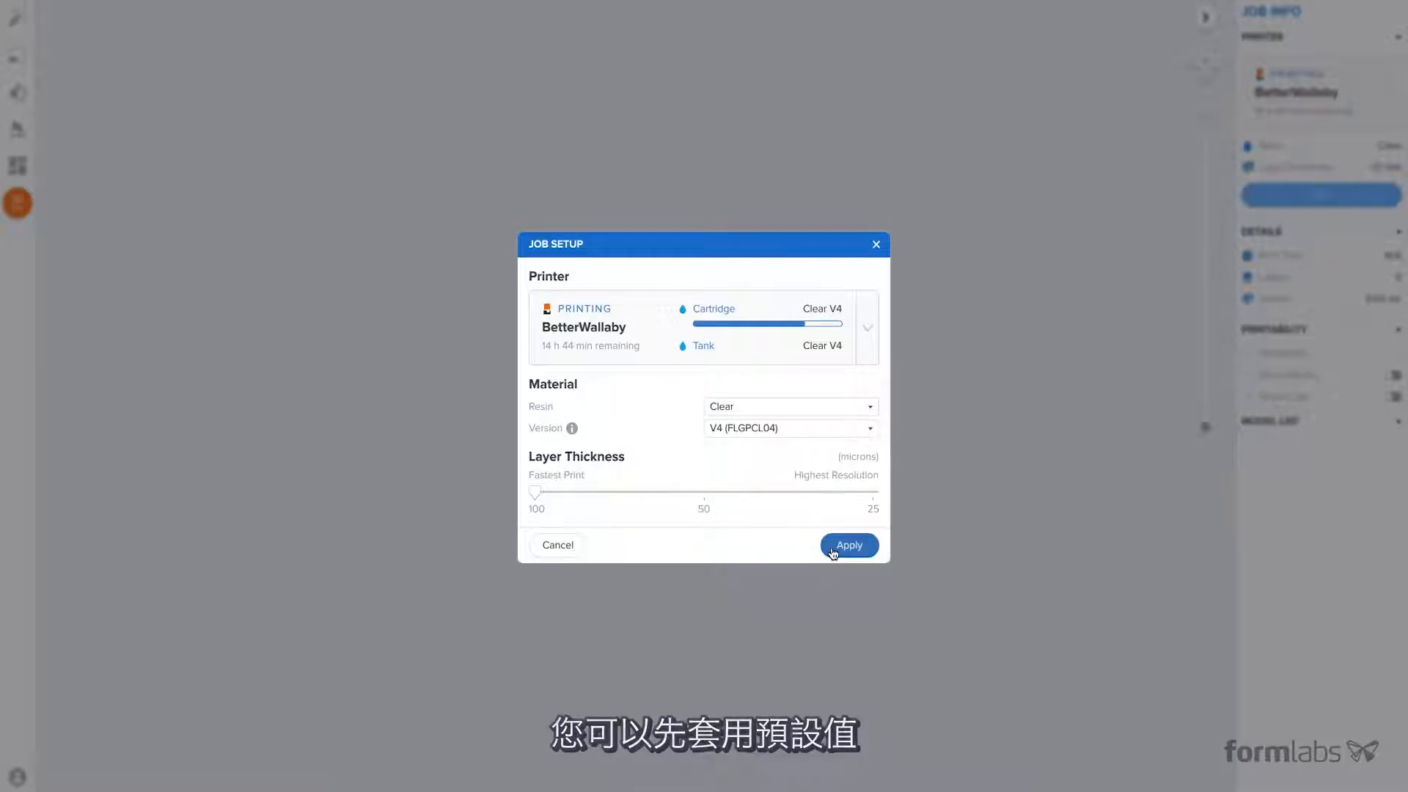
{"action": "left_click", "coordinate": [833, 547]}
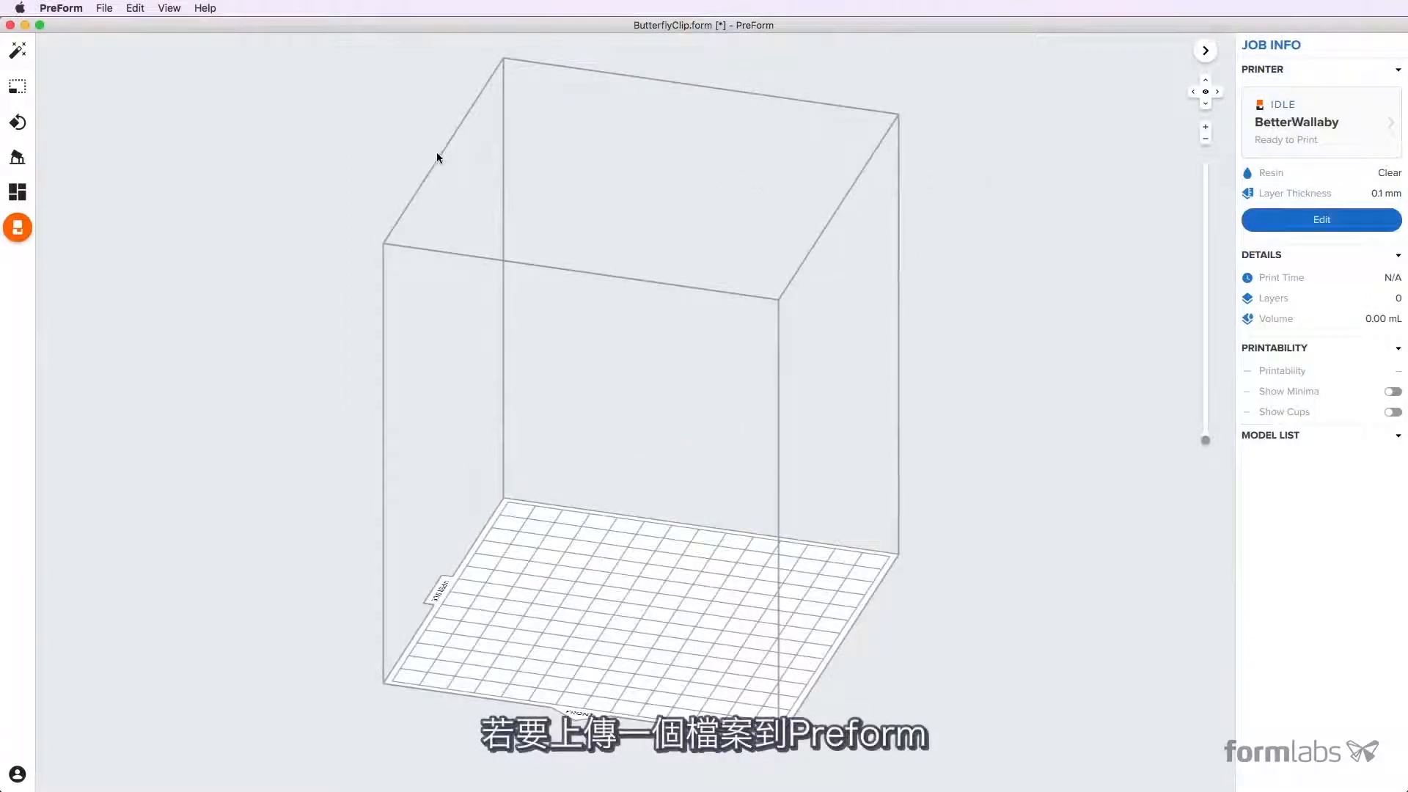
- Import the models from ButterflyClip.form on the Desktop into the existing job
{"action": "left_click", "coordinate": [104, 8]}
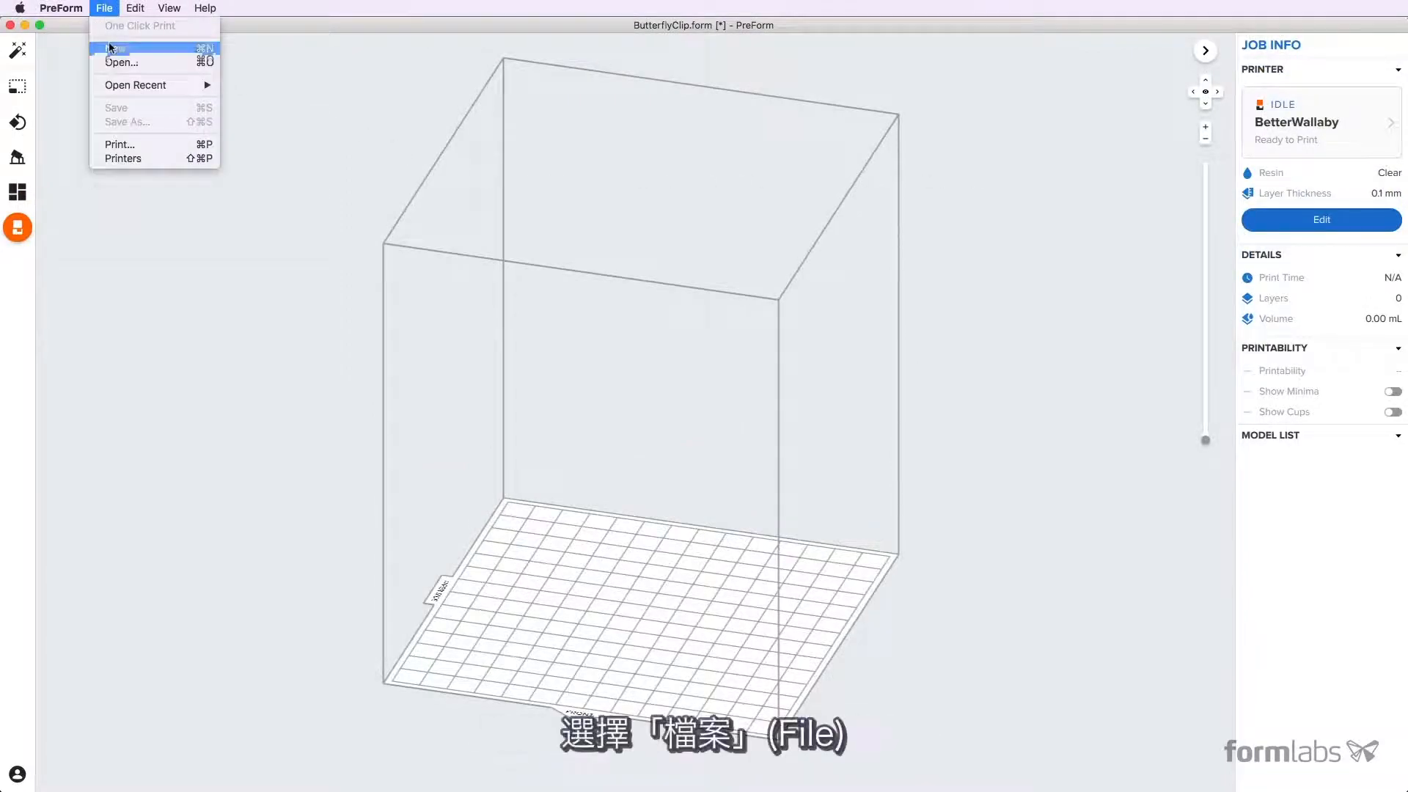
{"action": "left_click", "coordinate": [113, 63]}
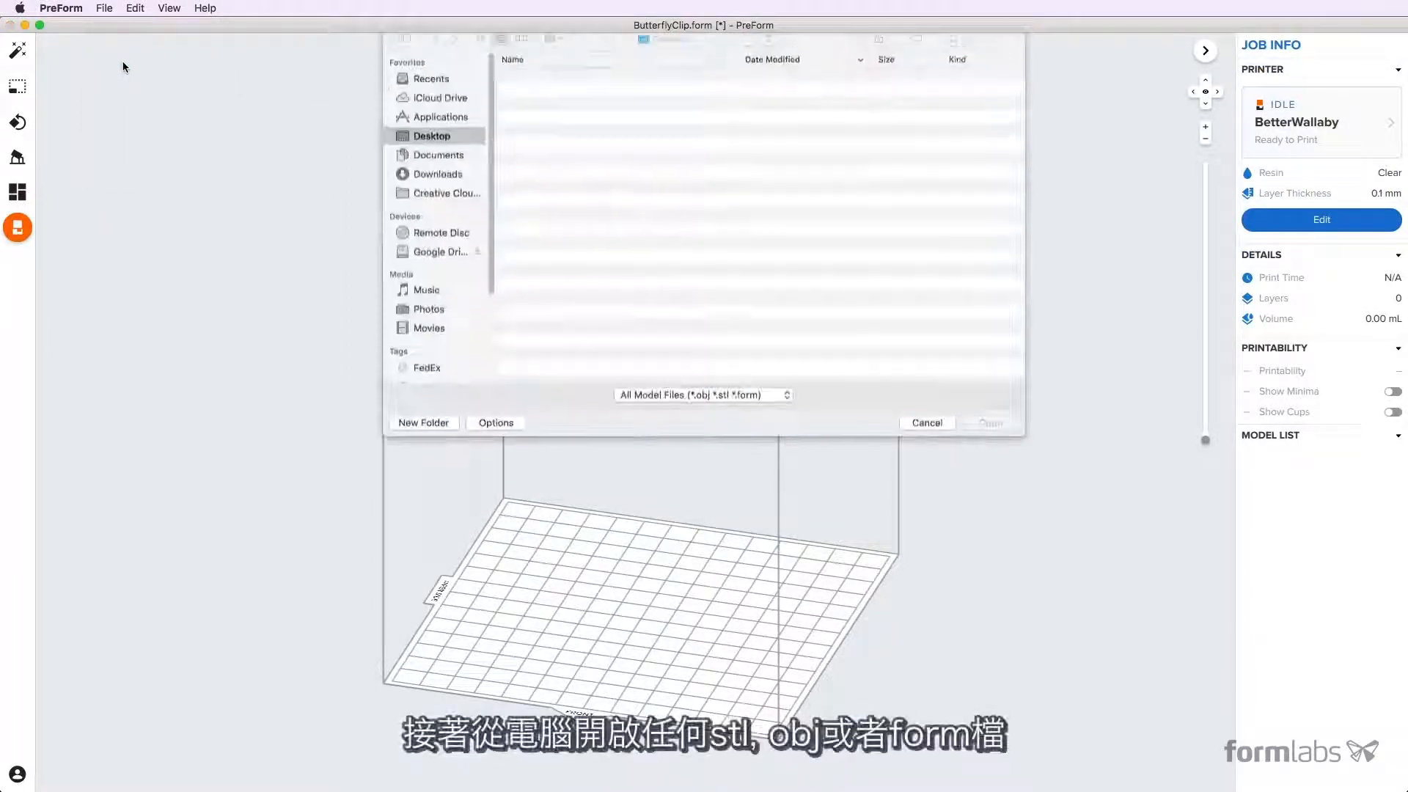
{"action": "left_click", "coordinate": [555, 88]}
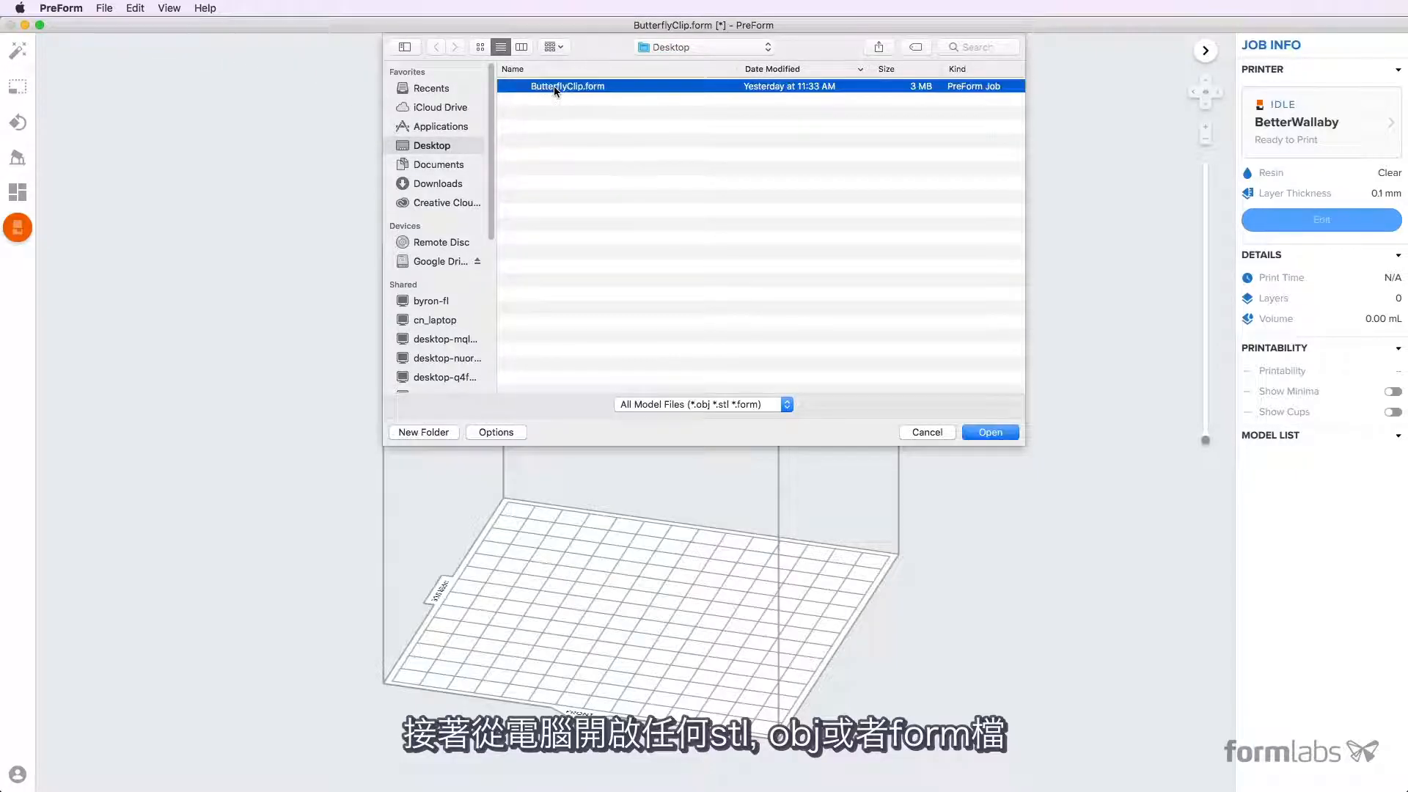
{"action": "left_click", "coordinate": [975, 432]}
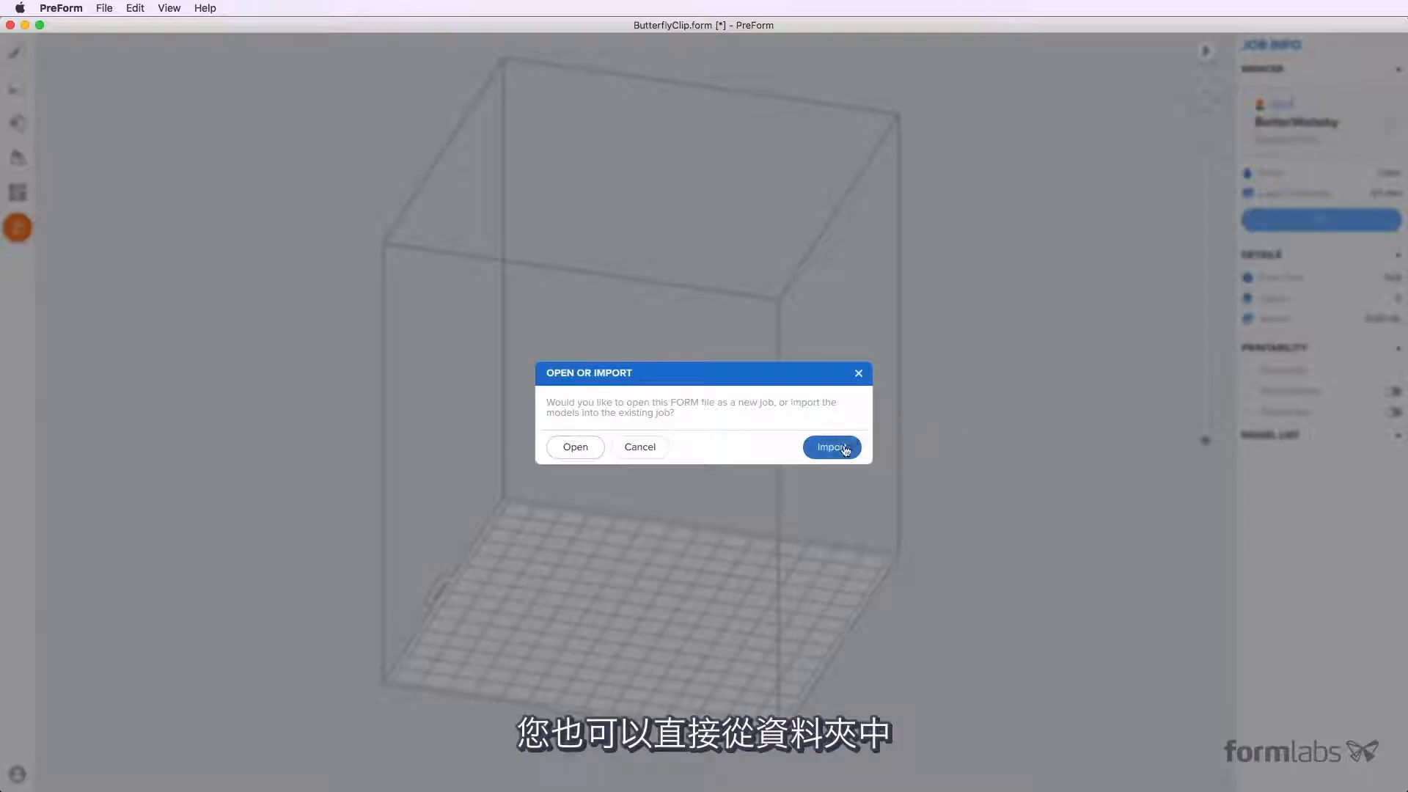
{"action": "left_click", "coordinate": [831, 447]}
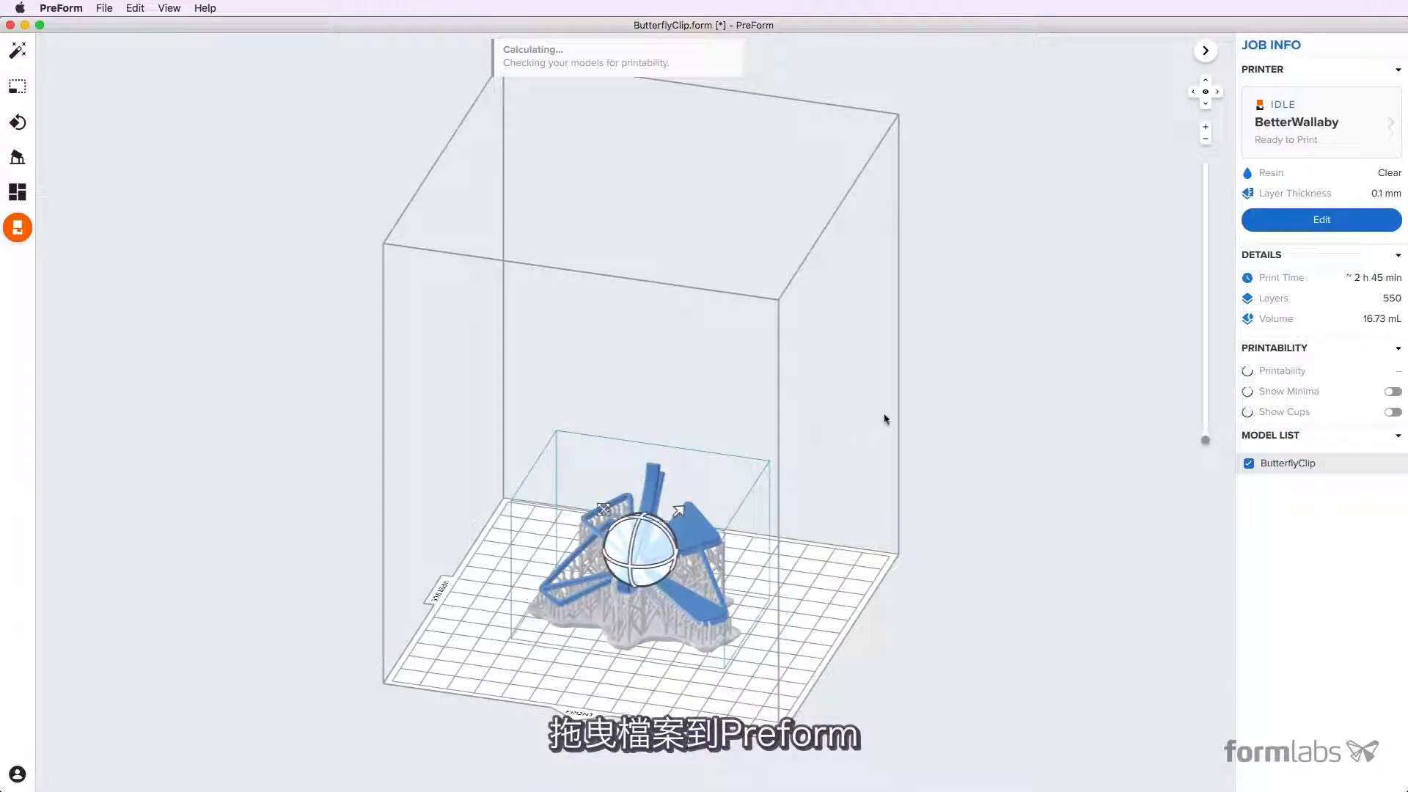
- Inspect the butterfly clip close up, from the front and from below, and return to the home view
{"action": "left_click", "coordinate": [961, 356]}
{"action": "mouse_move", "coordinate": [988, 320]}
{"action": "right_mouse_down"}
{"action": "mouse_move", "coordinate": [943, 345]}
{"action": "mouse_move", "coordinate": [719, 374]}
{"action": "mouse_move", "coordinate": [440, 334]}
{"action": "mouse_move", "coordinate": [84, 315]}
{"action": "mouse_move", "coordinate": [117, 355]}
{"action": "mouse_move", "coordinate": [295, 431]}
{"action": "mouse_move", "coordinate": [700, 400]}
{"action": "mouse_move", "coordinate": [864, 364]}
{"action": "mouse_move", "coordinate": [930, 323]}
{"action": "mouse_move", "coordinate": [987, 314]}
{"action": "right_mouse_up"}
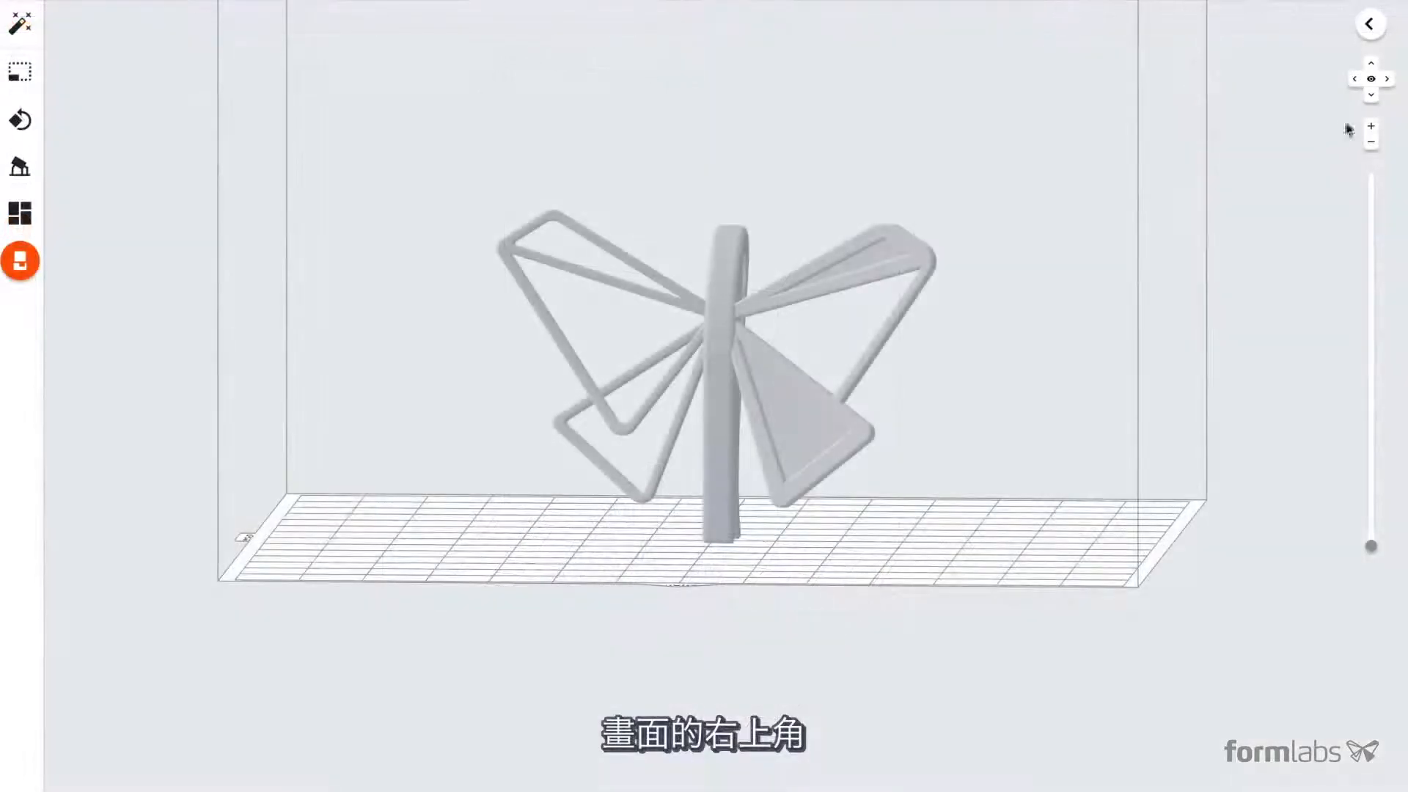
{"action": "left_click", "coordinate": [1373, 129]}
{"action": "left_click", "coordinate": [1373, 129]}
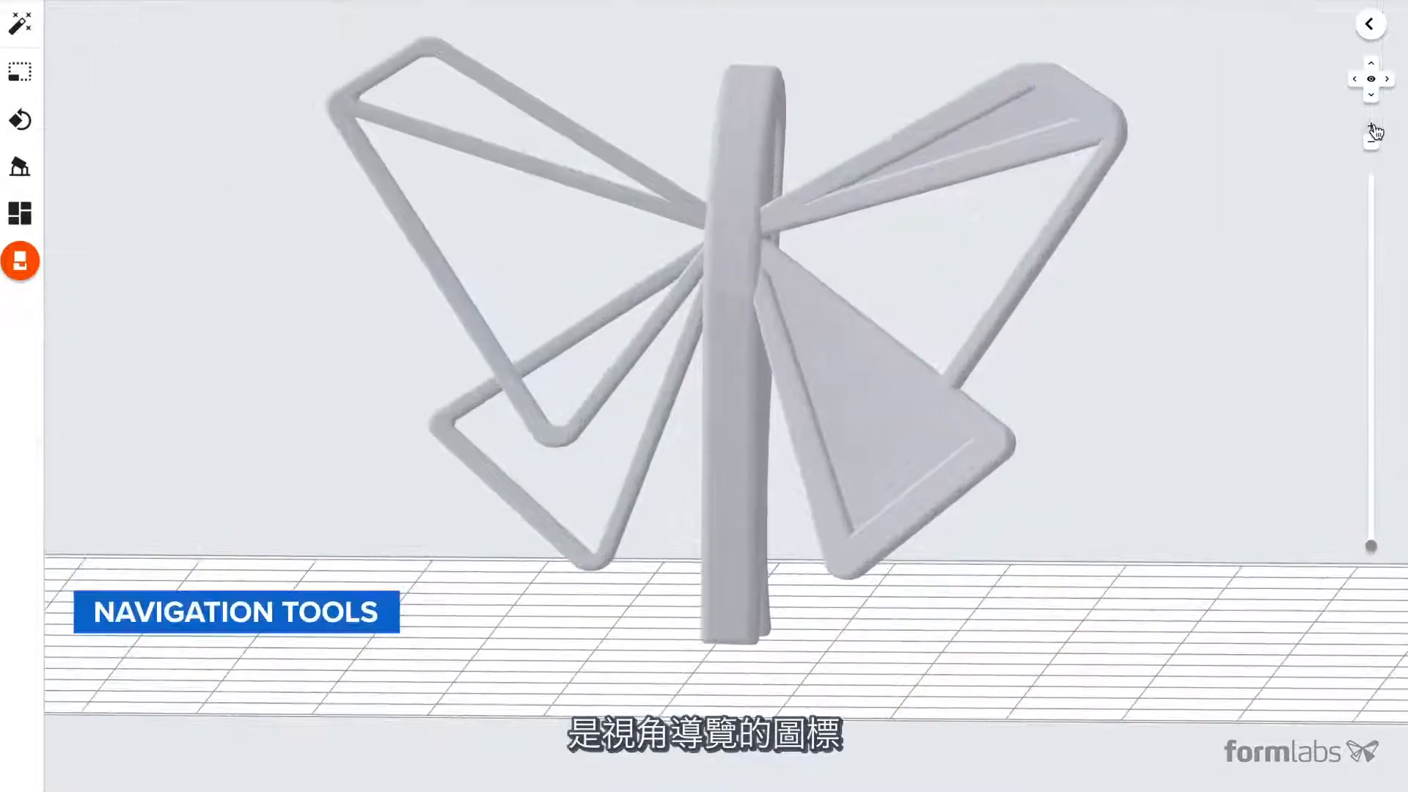
{"action": "left_click", "coordinate": [1372, 146]}
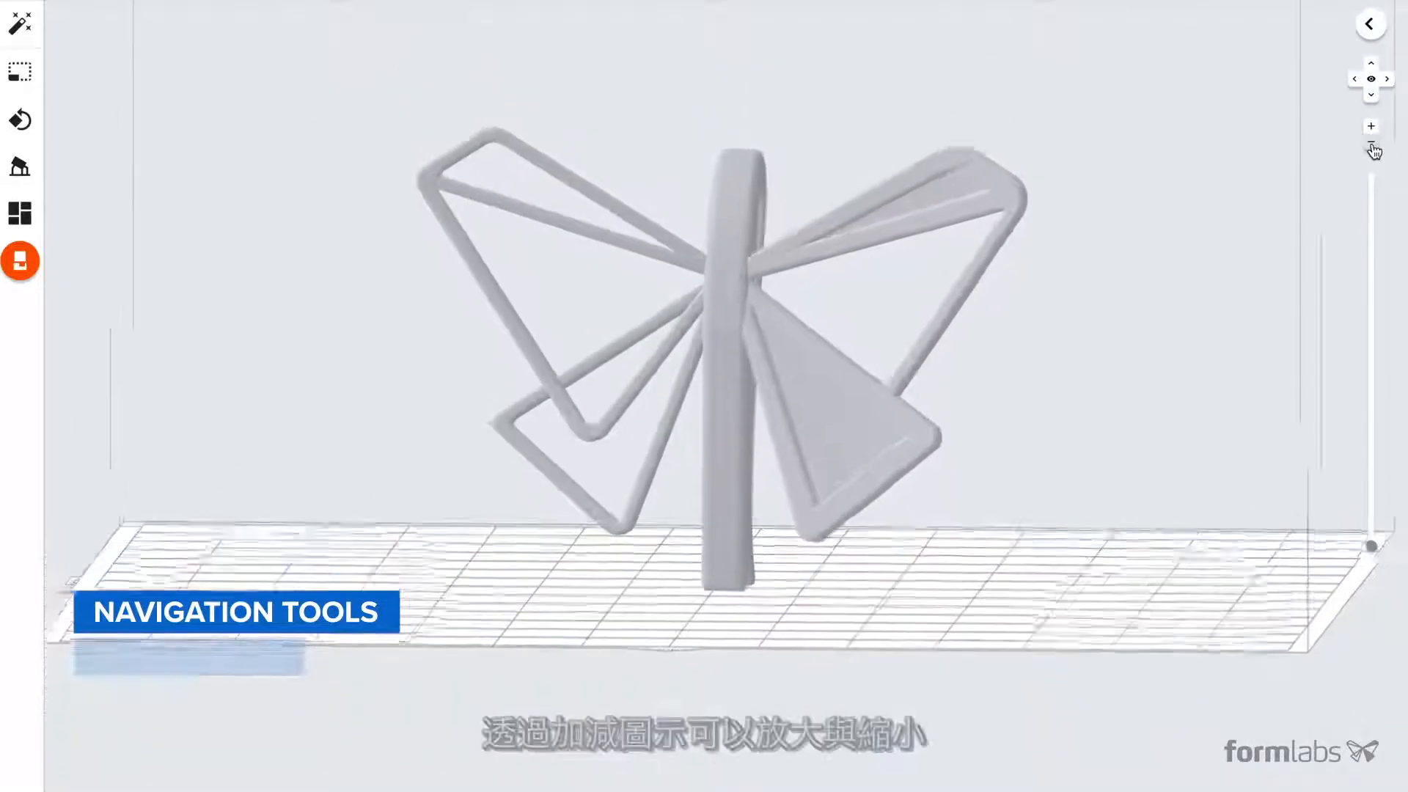
{"action": "left_click", "coordinate": [1372, 147]}
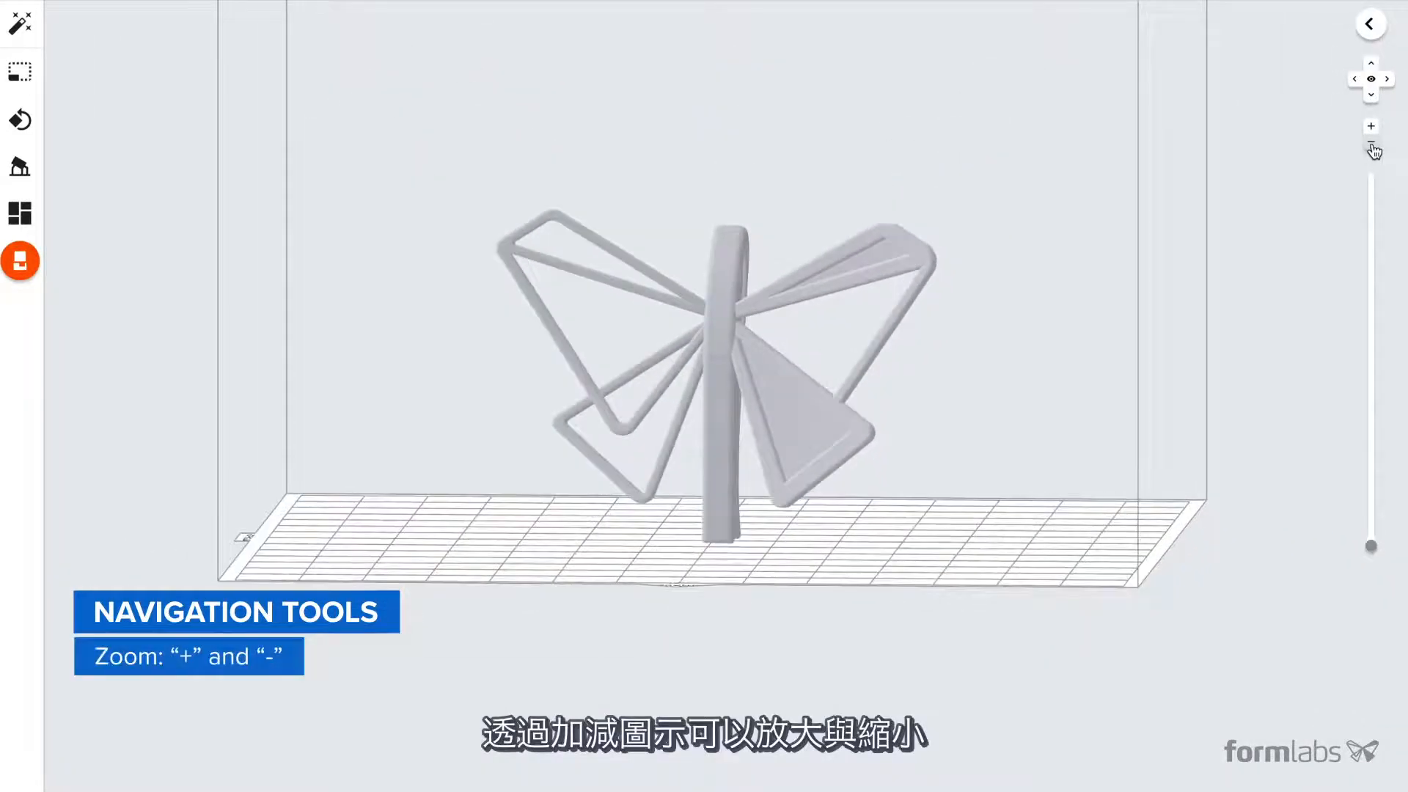
{"action": "left_click", "coordinate": [1370, 94]}
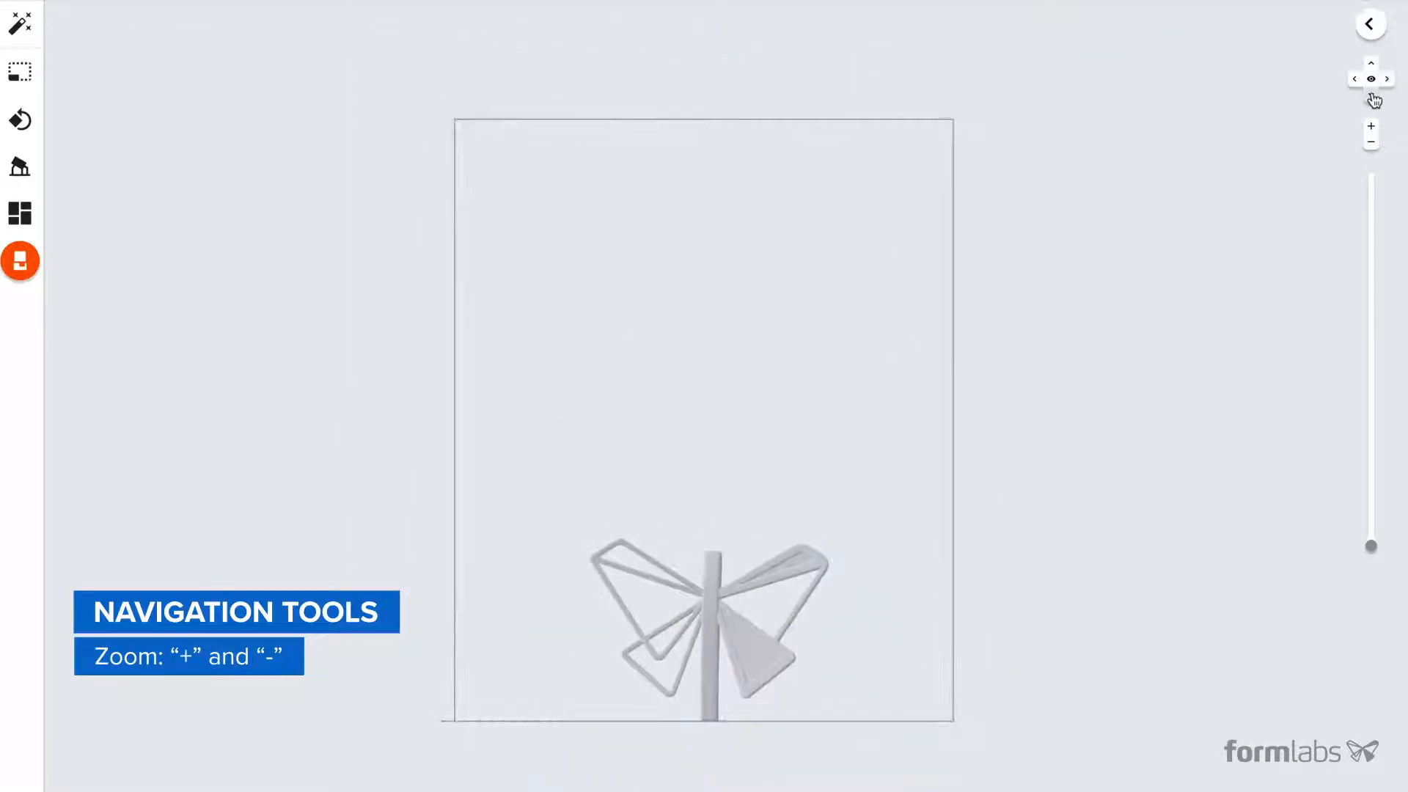
{"action": "left_click", "coordinate": [1371, 94]}
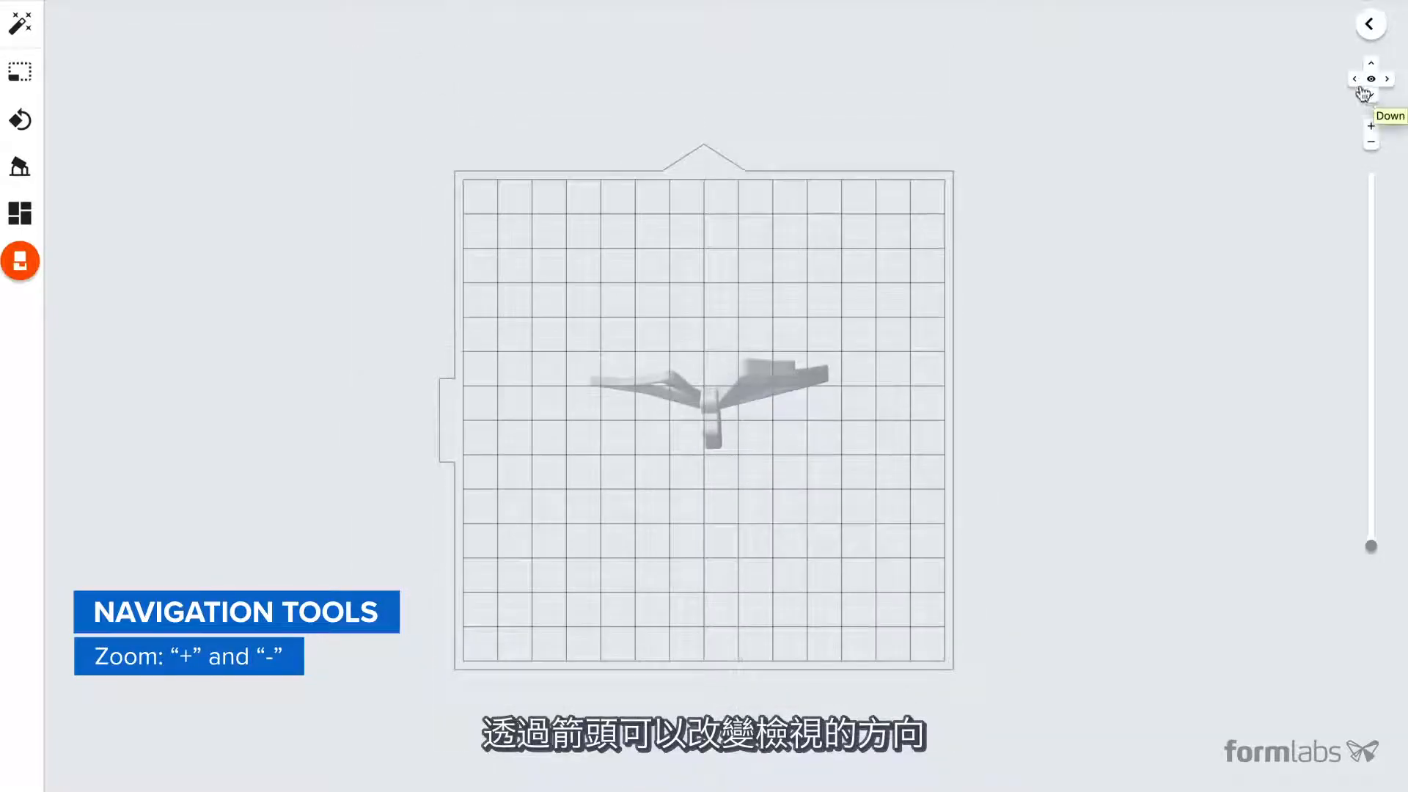
{"action": "left_click", "coordinate": [1369, 79]}
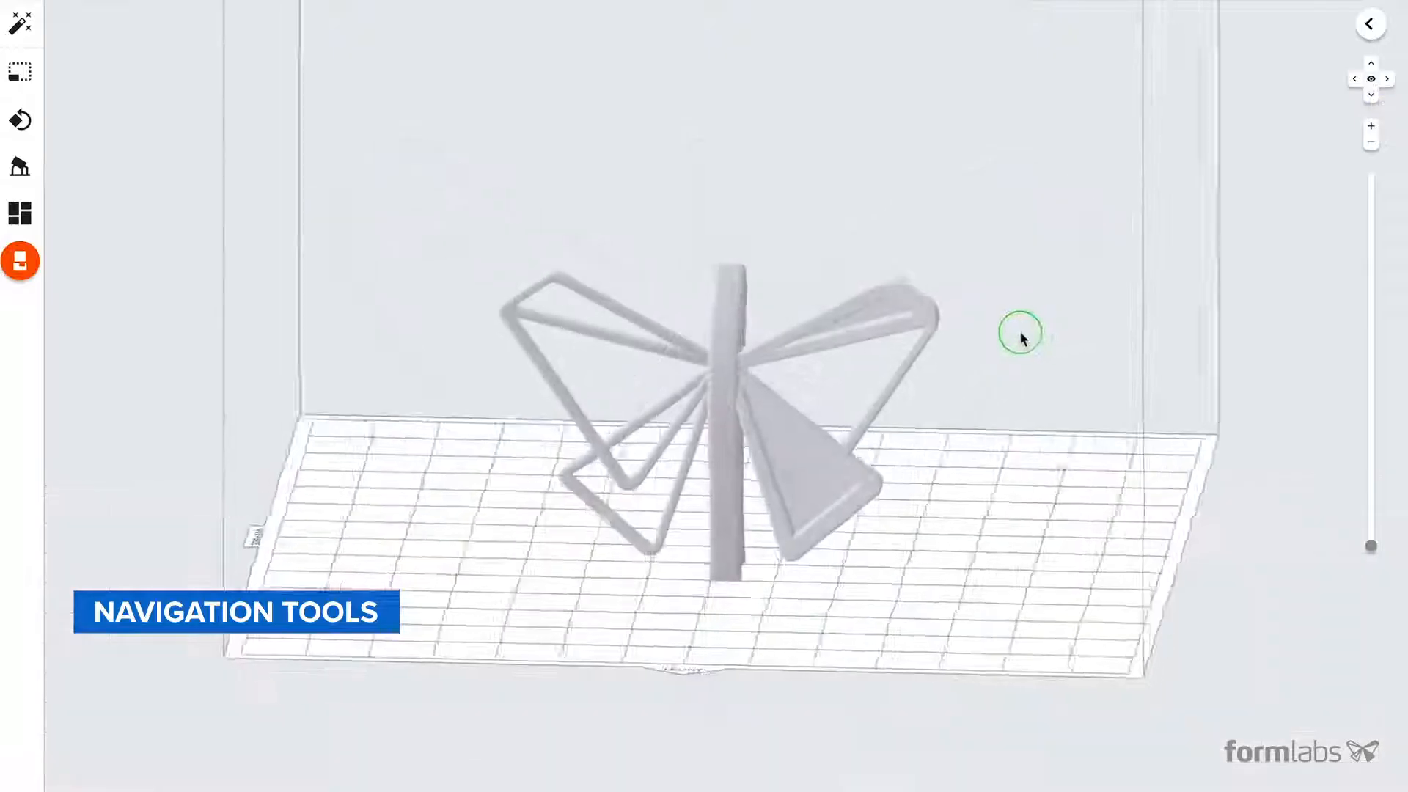
- Rotate the butterfly clip about a single axis and freely around its centre
{"action": "right_click_drag", "start_coordinate": [1019, 331], "coordinate": [1059, 349]}
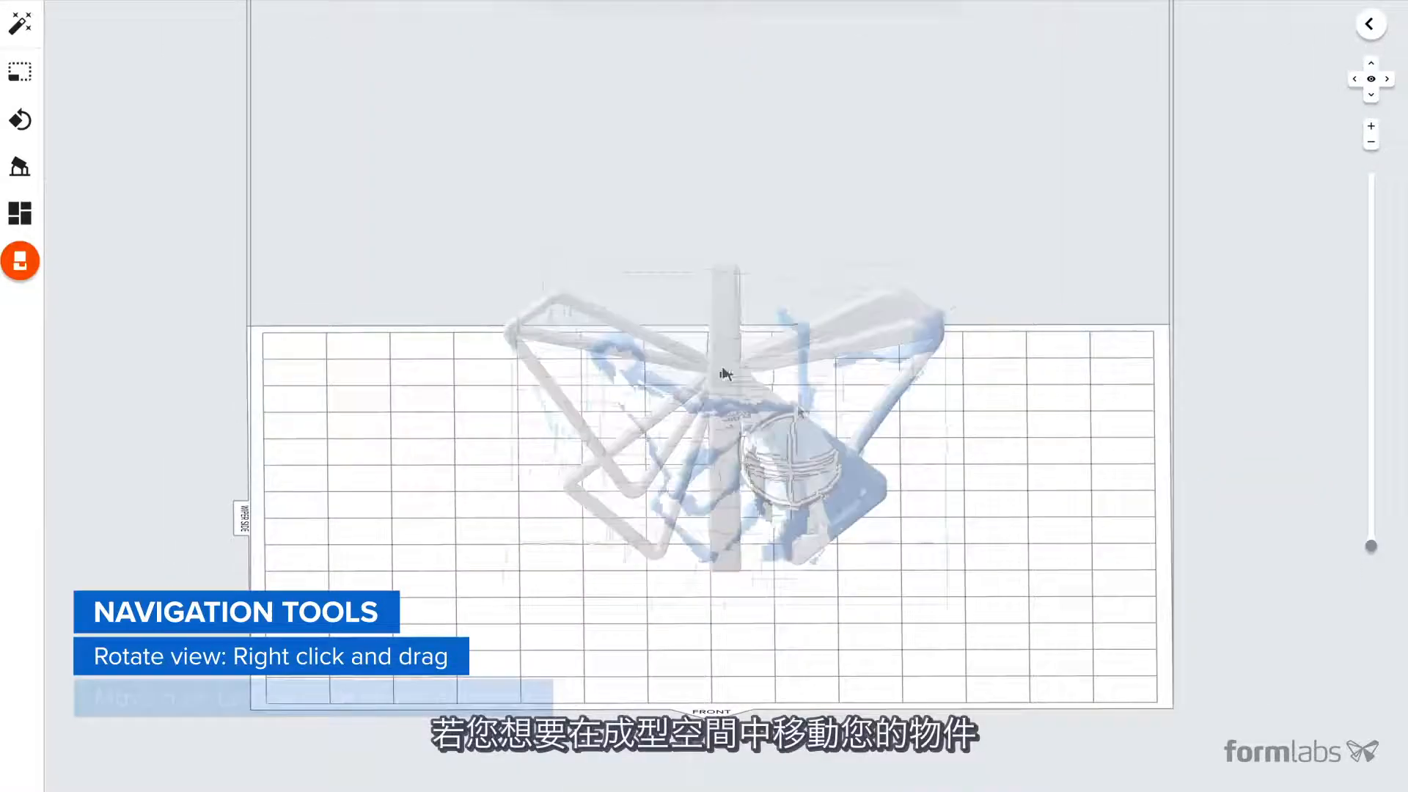
{"action": "left_click_drag", "start_coordinate": [673, 367], "coordinate": [629, 333]}
{"action": "right_click_drag", "start_coordinate": [997, 507], "coordinate": [997, 412]}
{"action": "left_click_drag", "start_coordinate": [725, 378], "coordinate": [734, 316]}
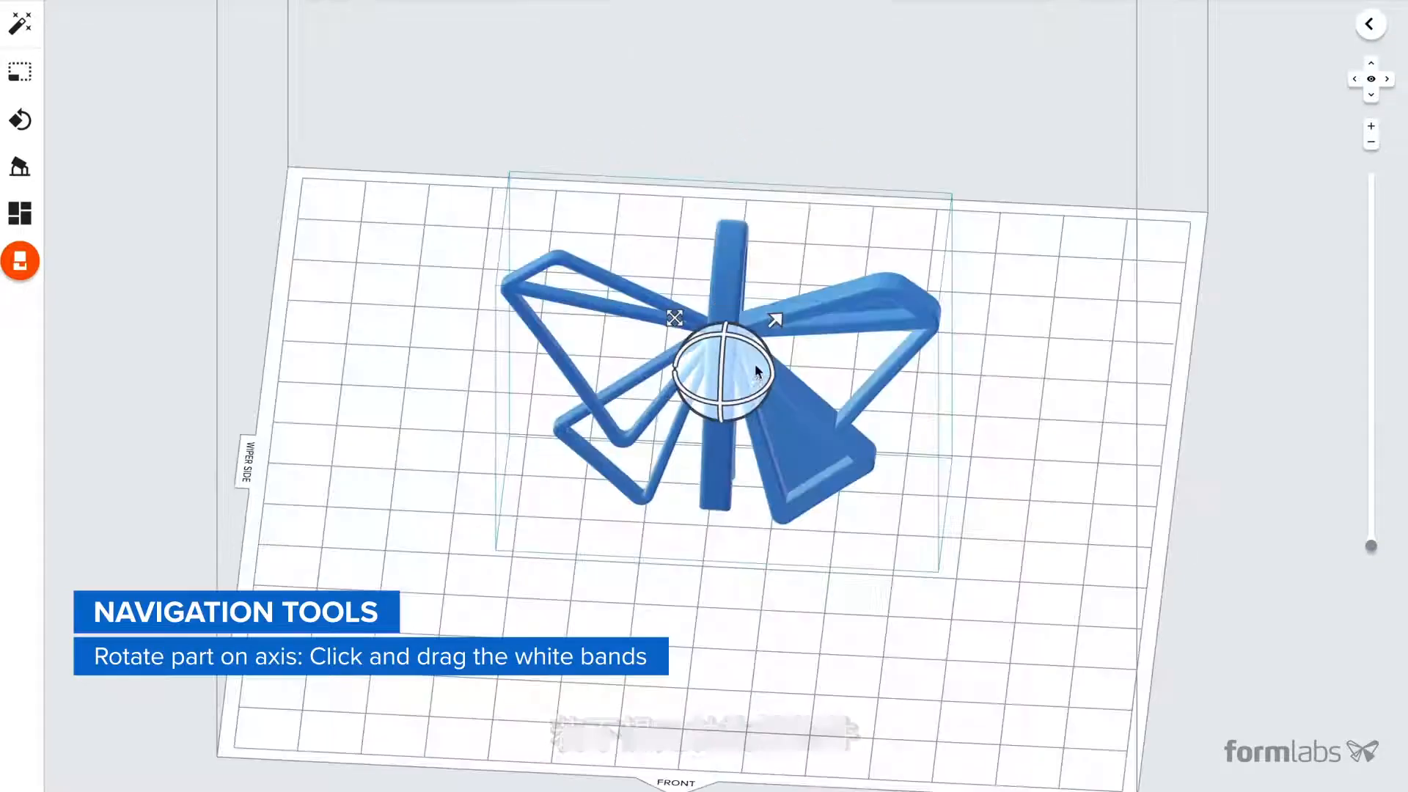
{"action": "left_click_drag", "start_coordinate": [754, 368], "coordinate": [684, 522]}
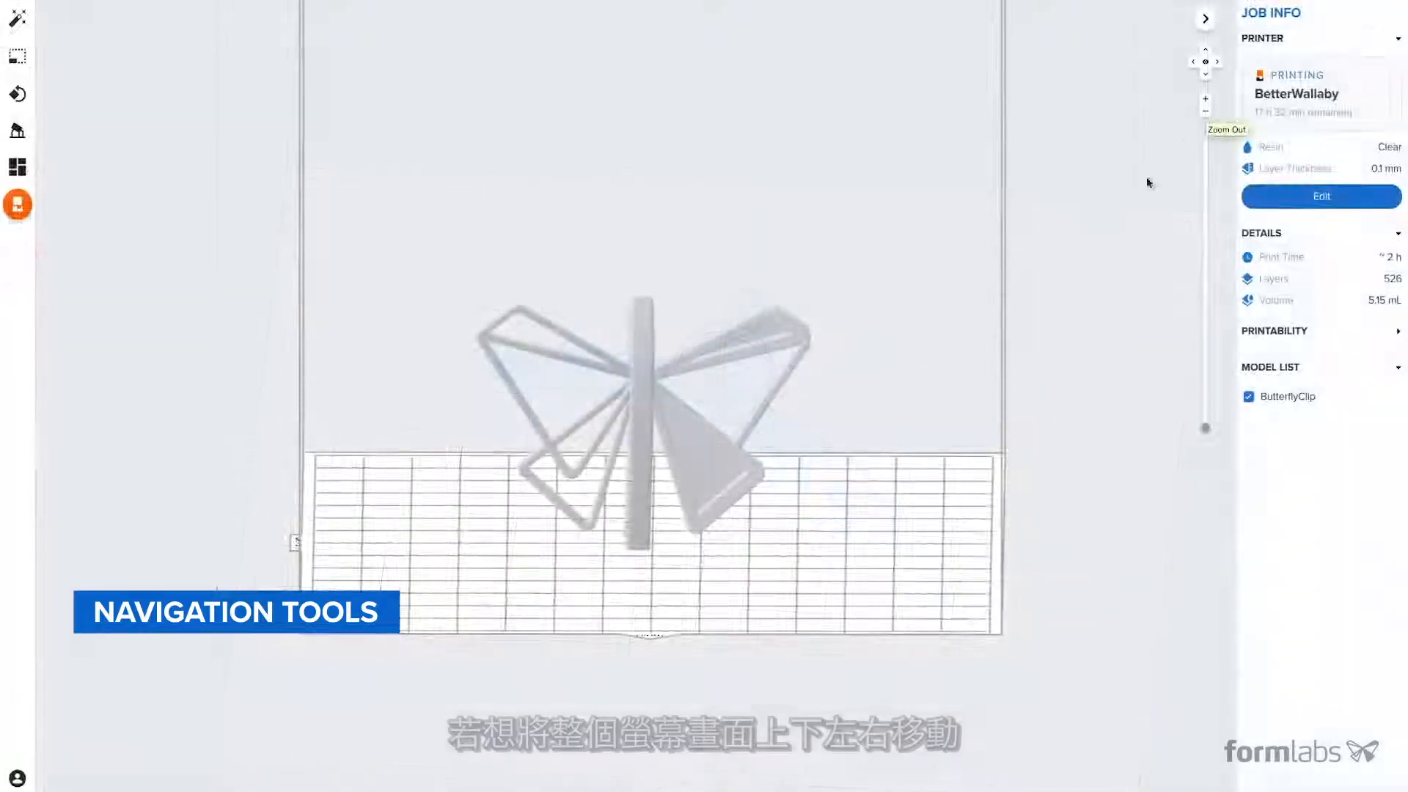
- Recentre the panned view and preview the layers of the supported butterfly clip
{"action": "middle_click_drag", "start_coordinate": [961, 331], "coordinate": [1002, 292]}
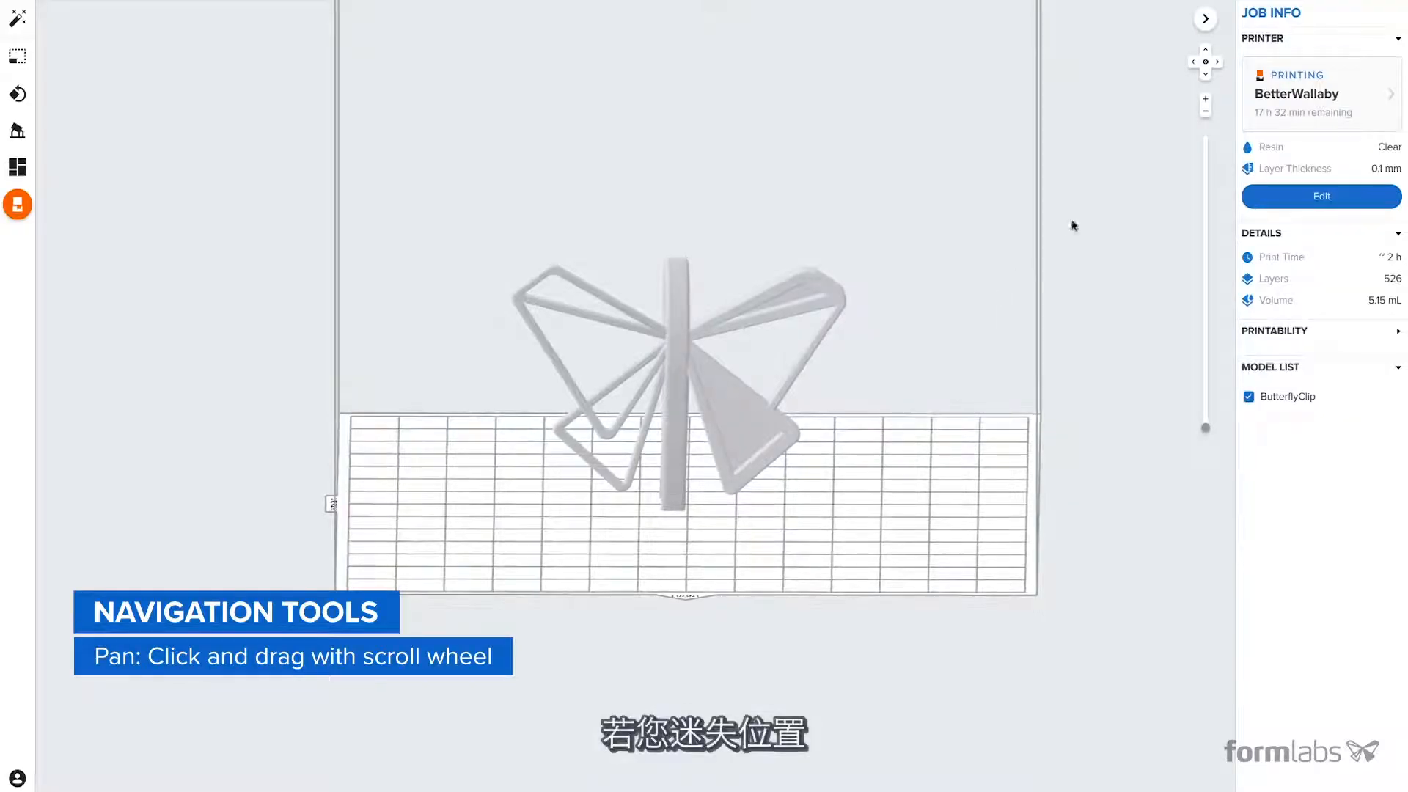
{"action": "left_click", "coordinate": [1205, 62]}
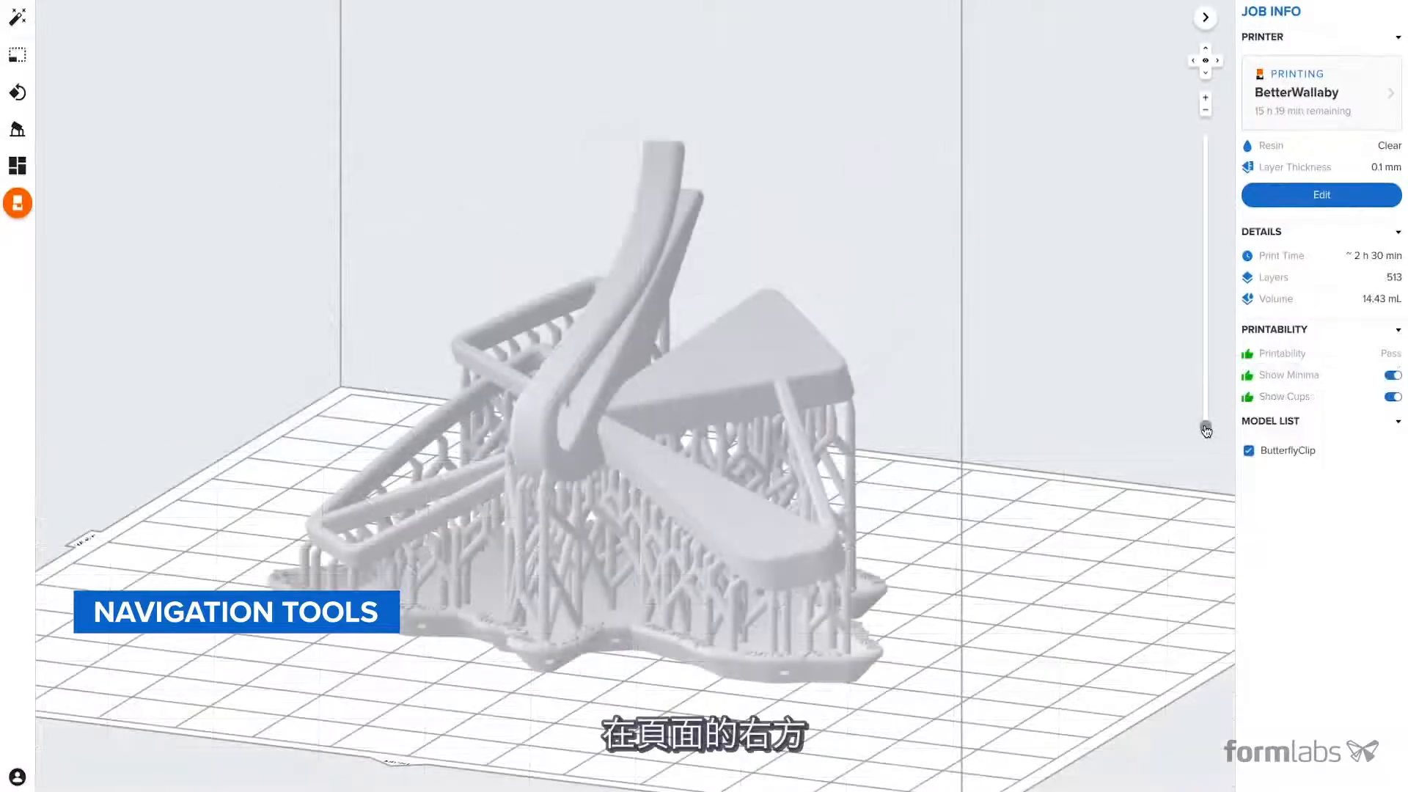
{"action": "left_click_drag", "start_coordinate": [1206, 413], "coordinate": [1206, 139]}
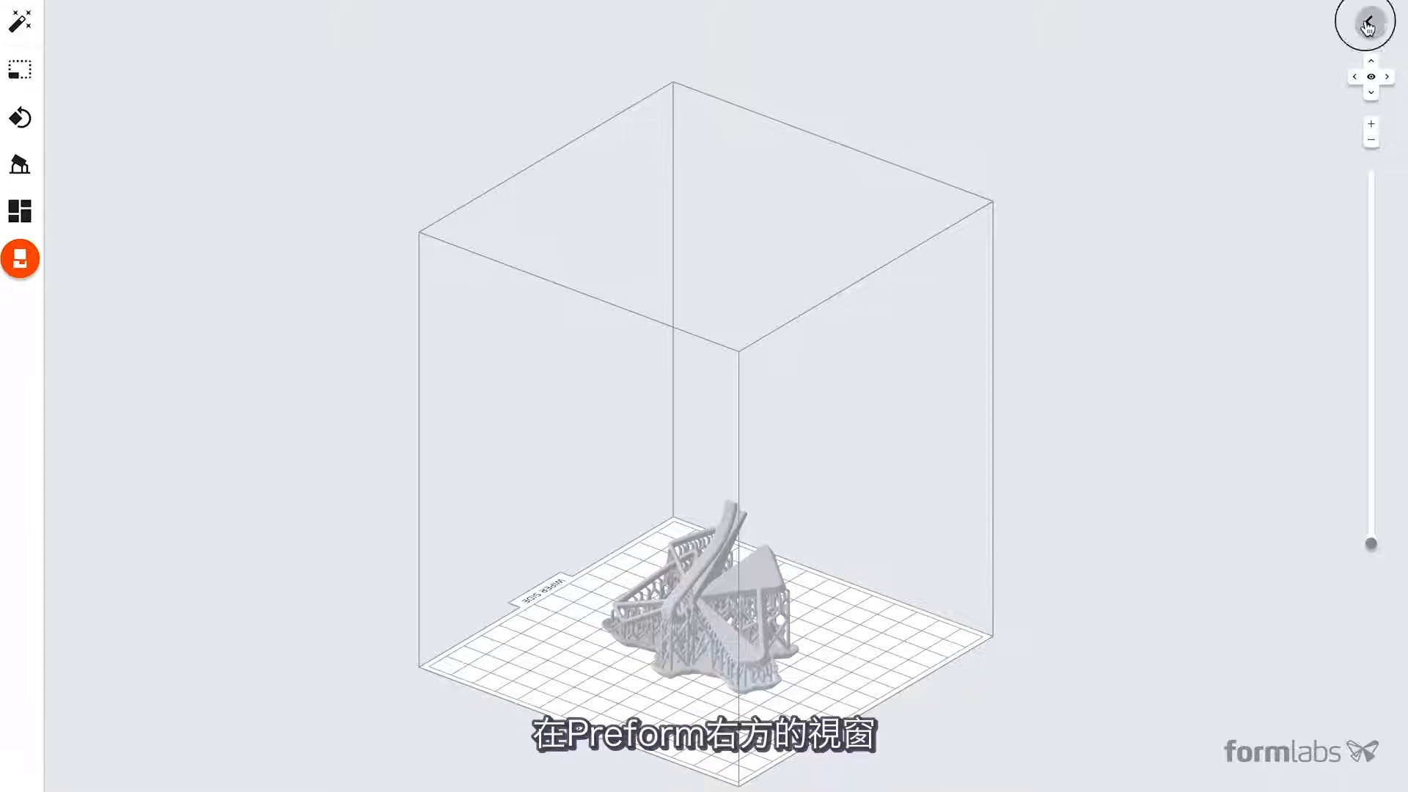
- Expand the job information and turn on Show Minima and Show Cups for the printability check
{"action": "left_click", "coordinate": [1368, 27]}
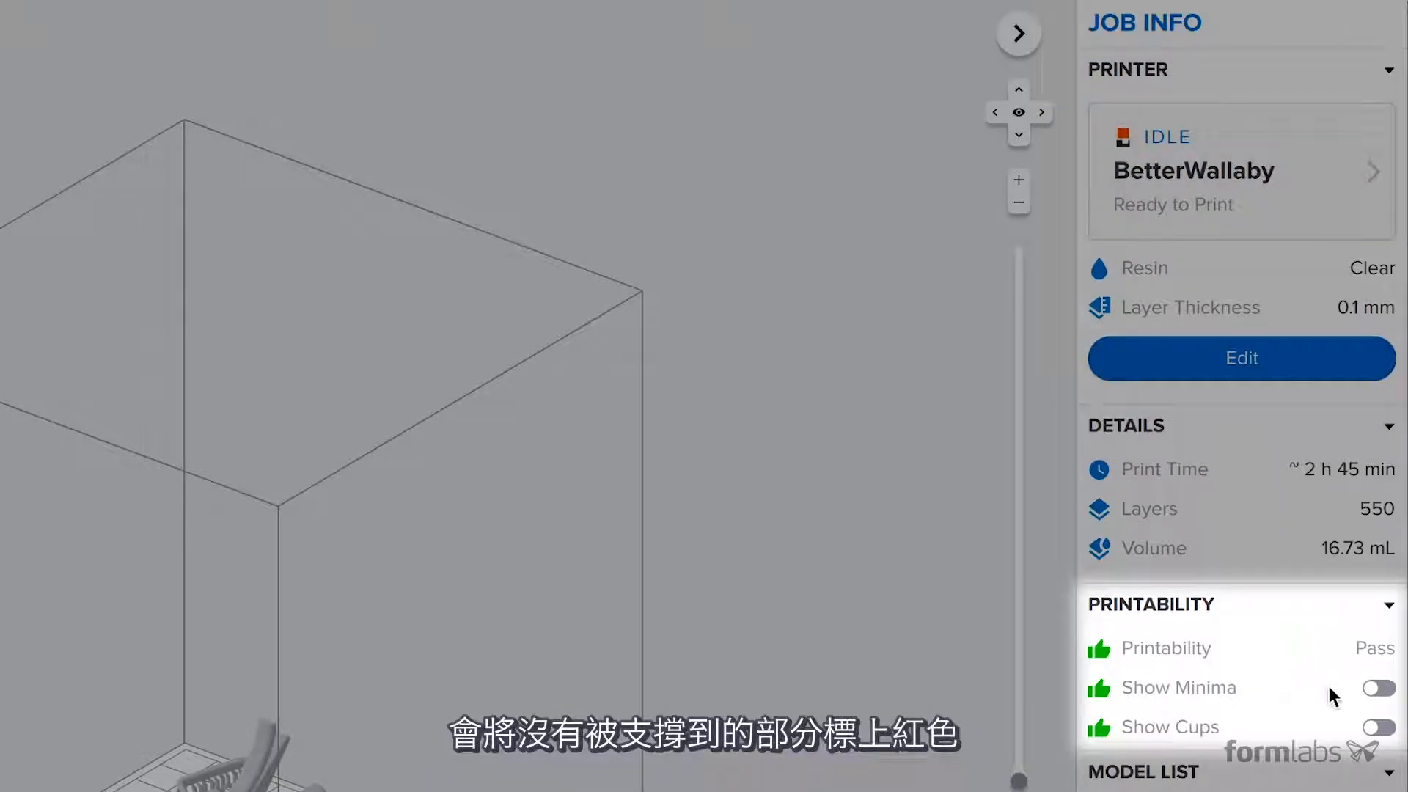
{"action": "left_click", "coordinate": [1377, 689]}
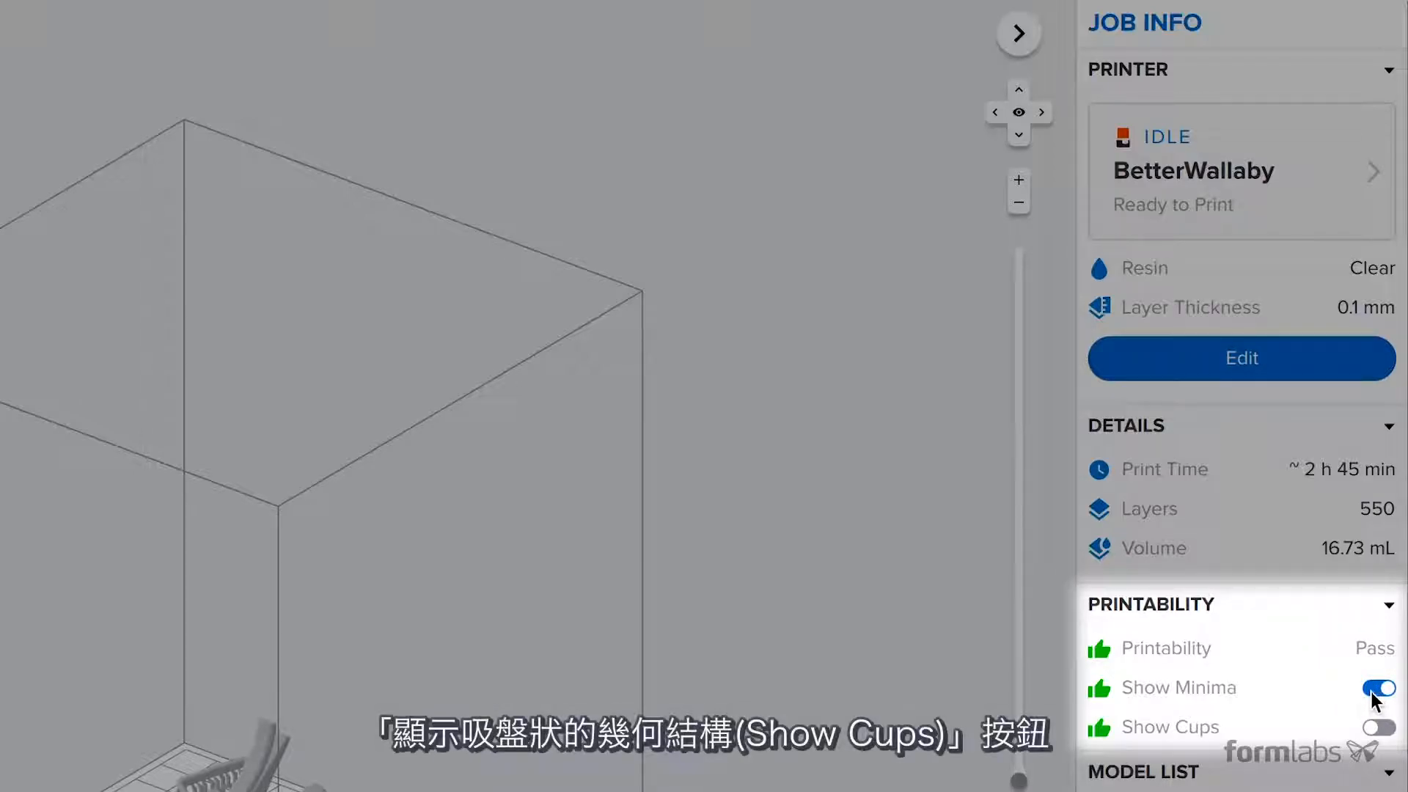
{"action": "left_click", "coordinate": [1379, 728]}
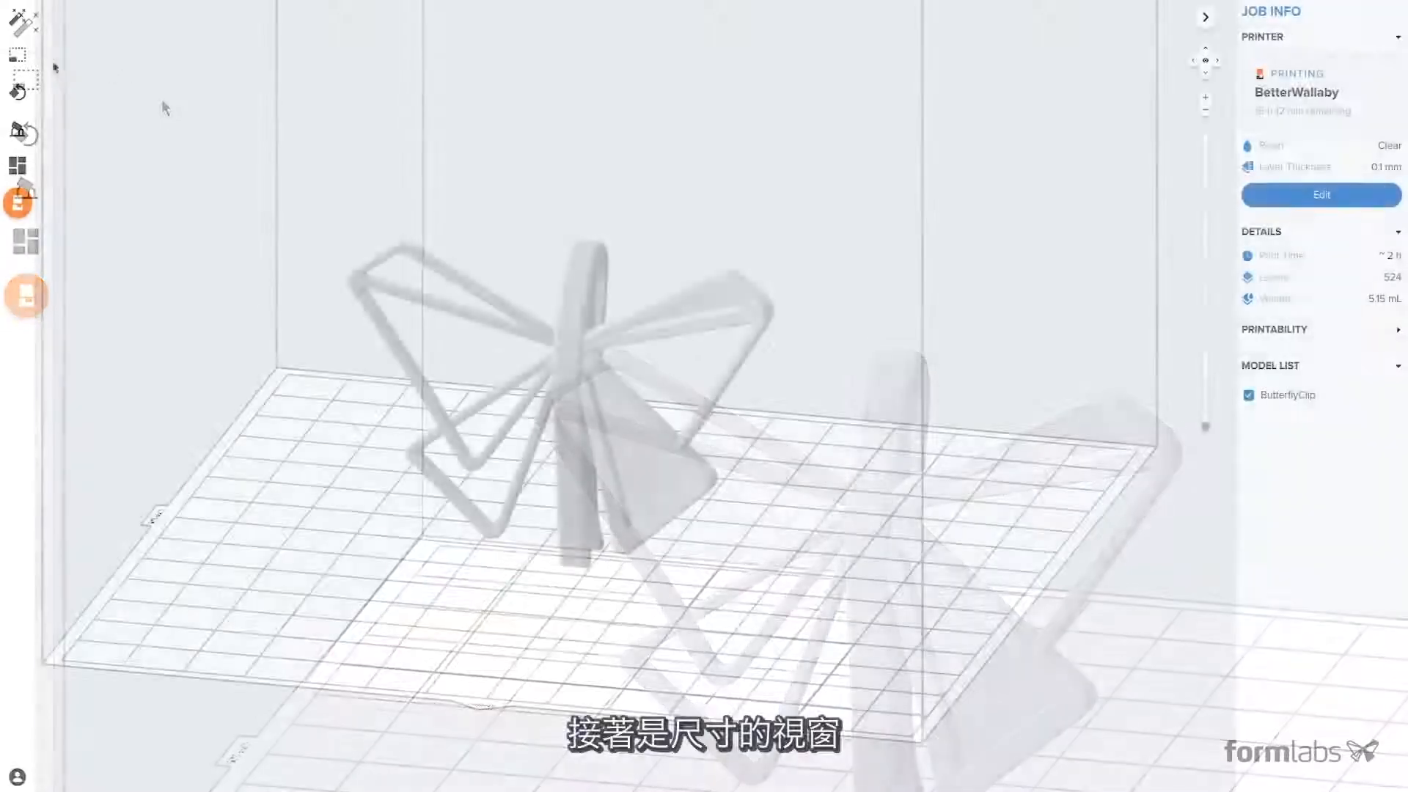
- Scale the butterfly clip to 2 times its size and inspect it from the side
{"action": "left_click", "coordinate": [32, 56]}
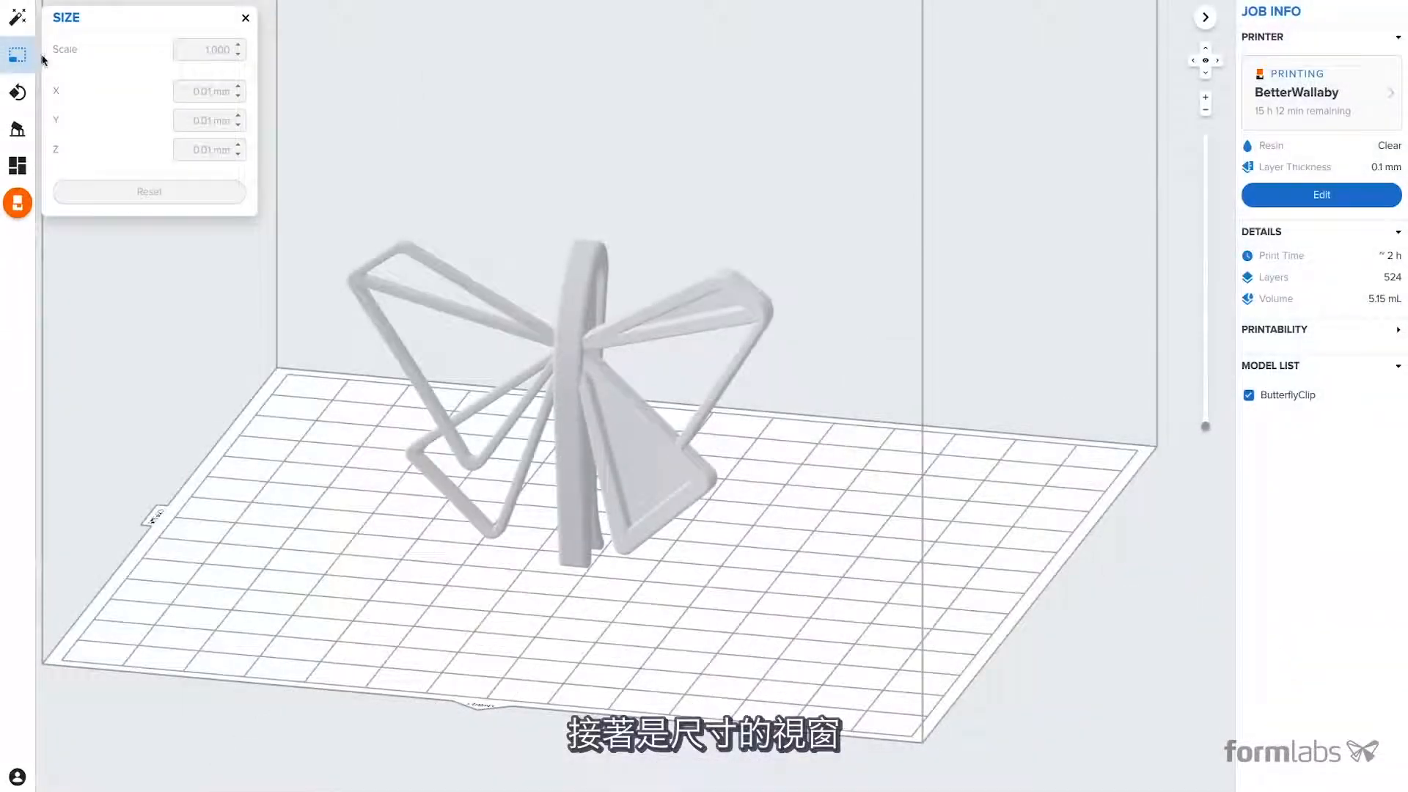
{"action": "left_click", "coordinate": [569, 305]}
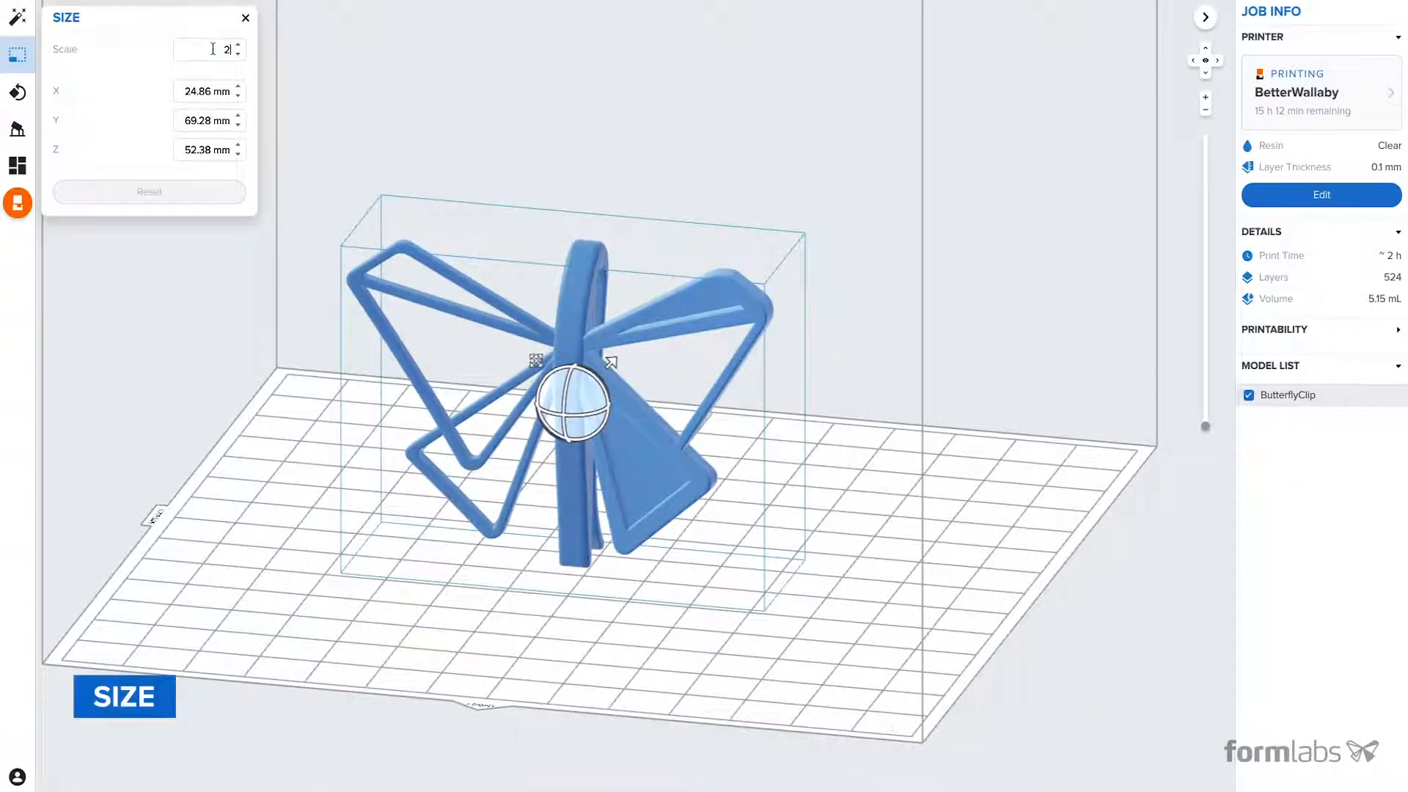
{"action": "key", "text": "Return"}
{"action": "scroll", "coordinate": [604, 342], "scroll_direction": "down", "scroll_amount": 5}
{"action": "middle_click_drag", "start_coordinate": [604, 342], "coordinate": [636, 465]}
{"action": "left_click", "coordinate": [900, 351]}
{"action": "right_click_drag", "start_coordinate": [899, 352], "coordinate": [653, 373]}
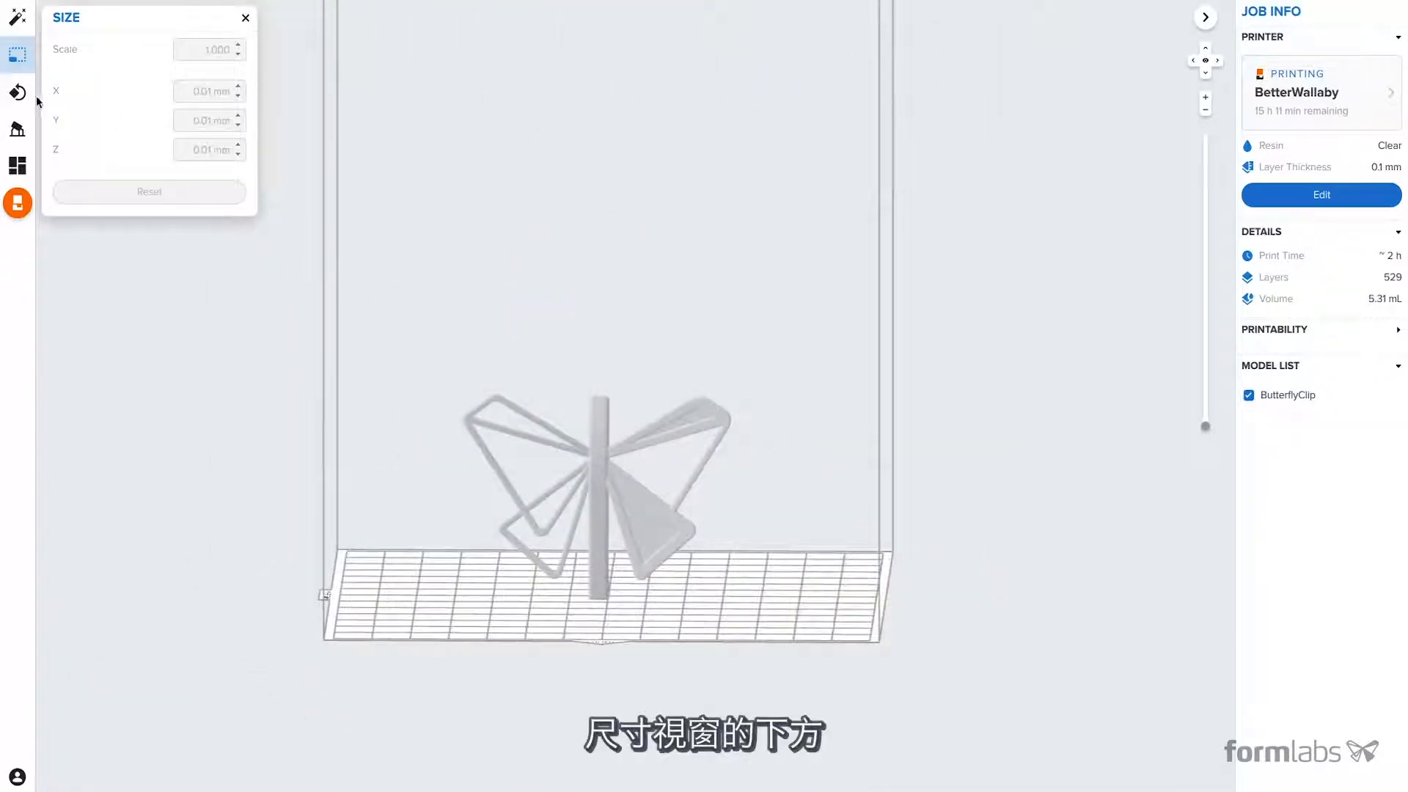
- Orient the butterfly clip by choosing a face of its central body to point towards the build platform
{"action": "left_click", "coordinate": [19, 92]}
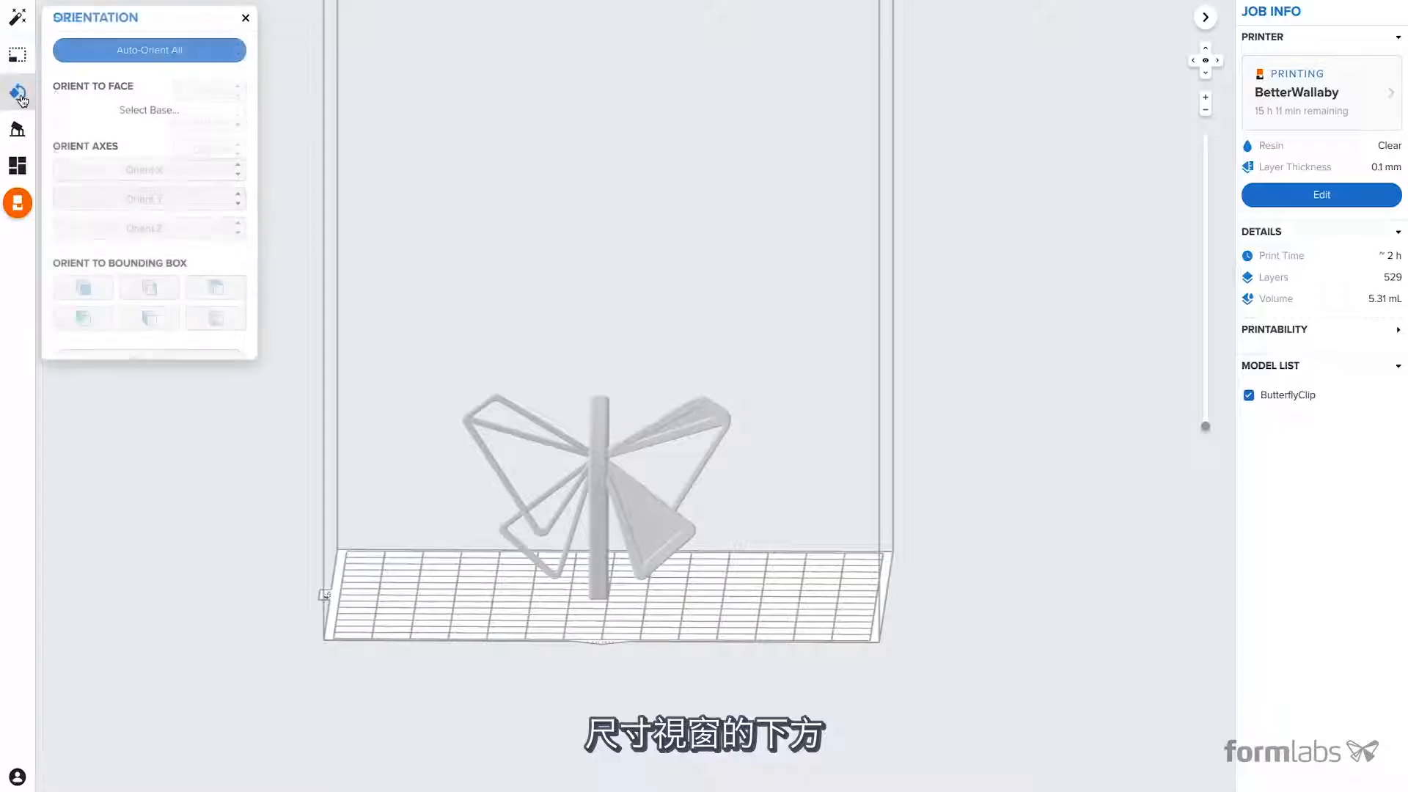
{"action": "left_click", "coordinate": [176, 112]}
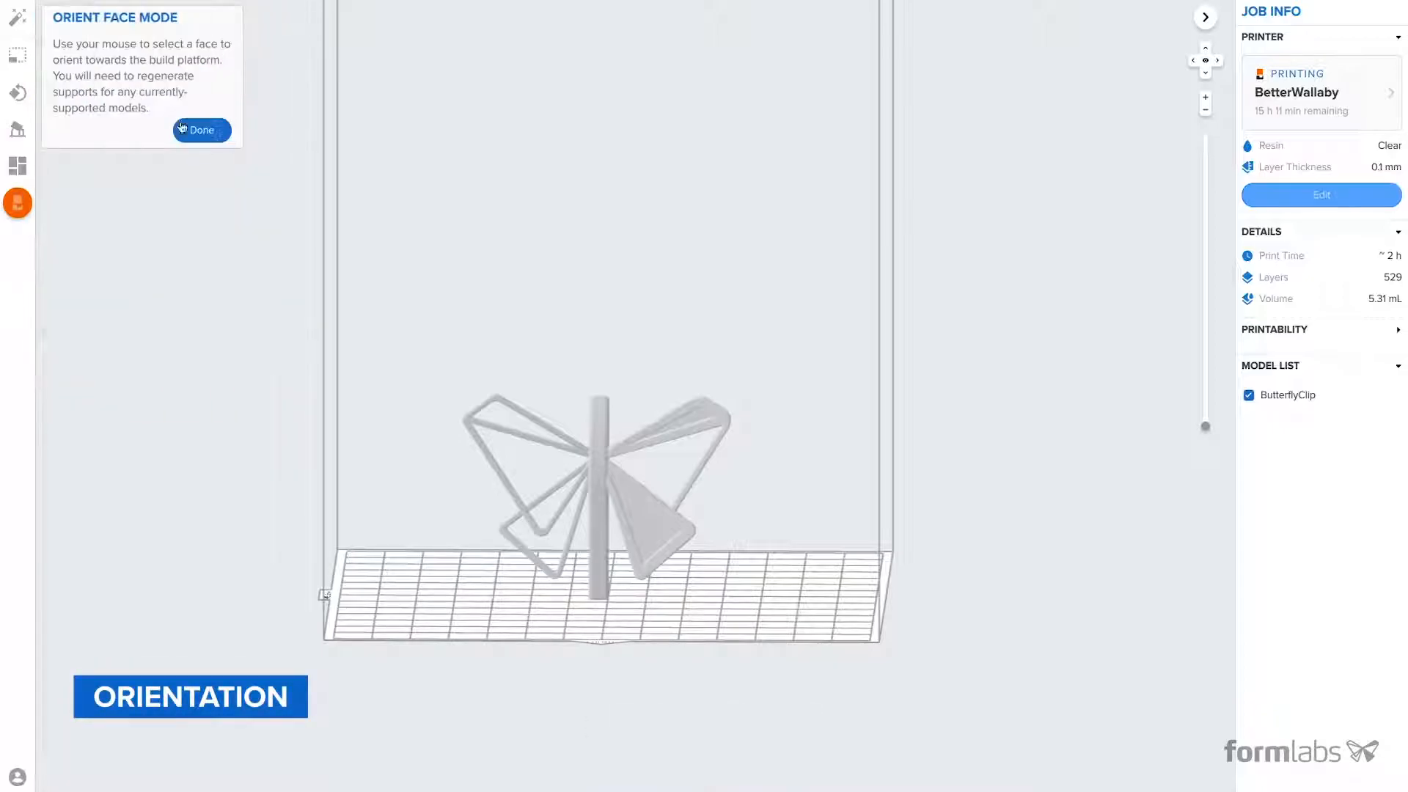
{"action": "scroll", "coordinate": [591, 470], "scroll_direction": "up", "scroll_amount": 5}
{"action": "left_click", "coordinate": [578, 475]}
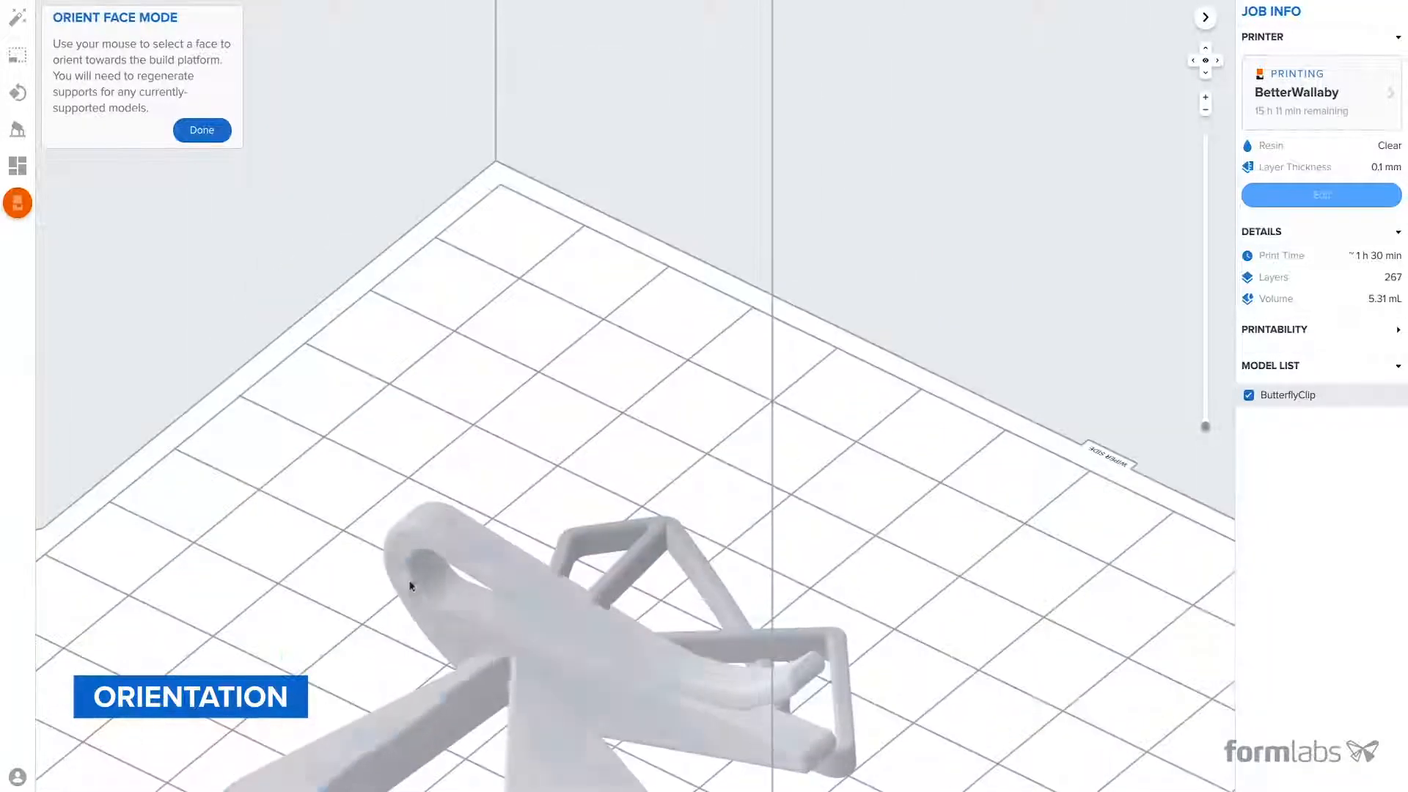
{"action": "left_click", "coordinate": [471, 542]}
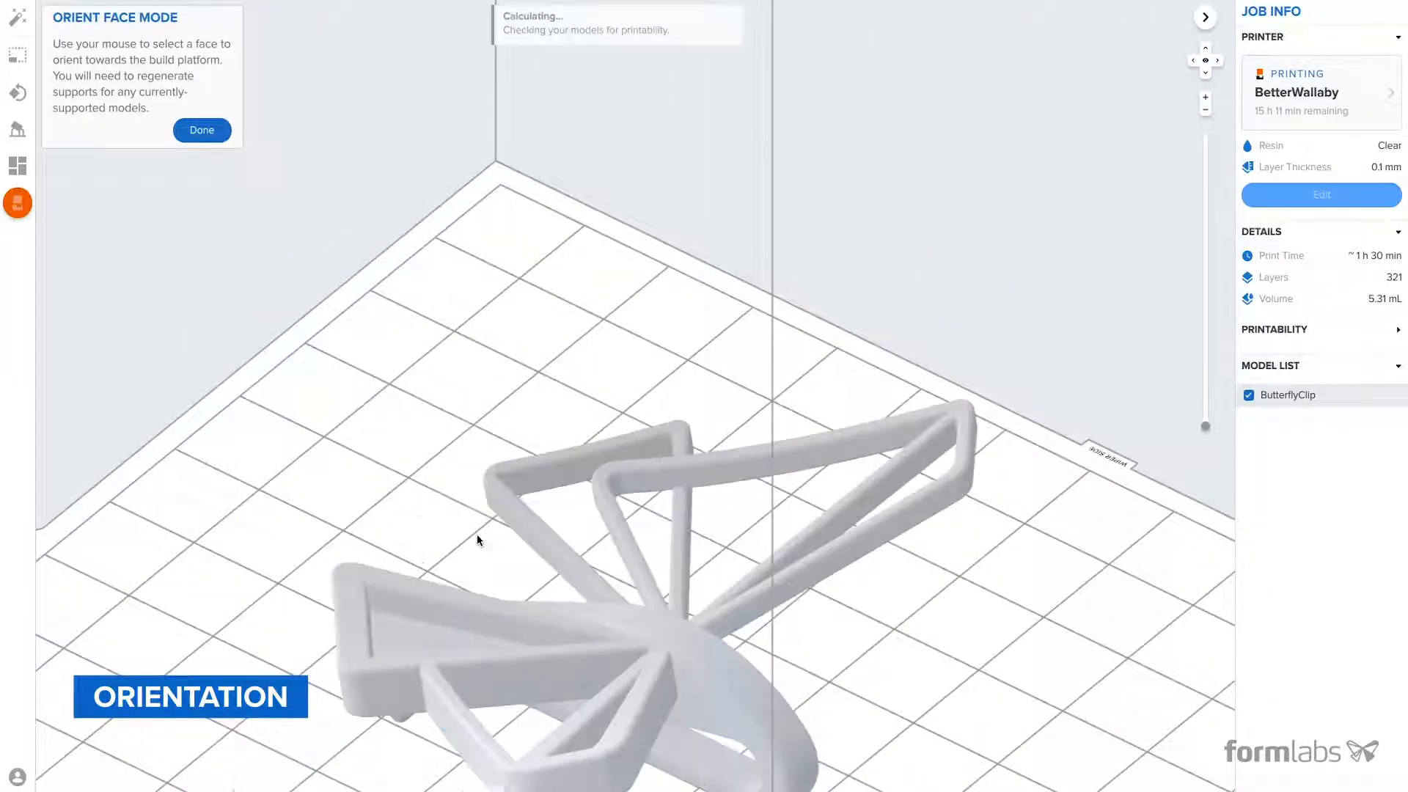
{"action": "right_click_drag", "start_coordinate": [430, 529], "coordinate": [816, 494]}
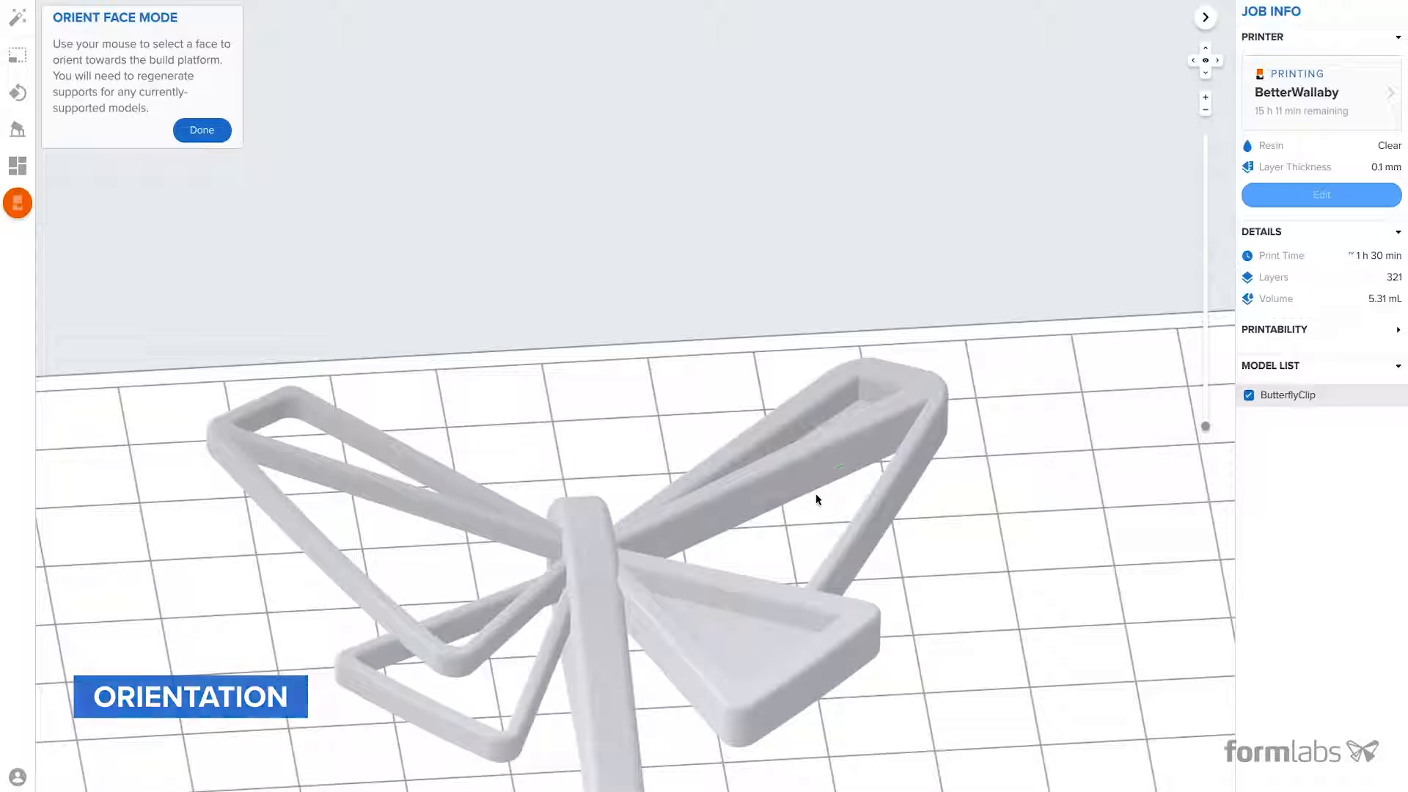
{"action": "left_click", "coordinate": [205, 136]}
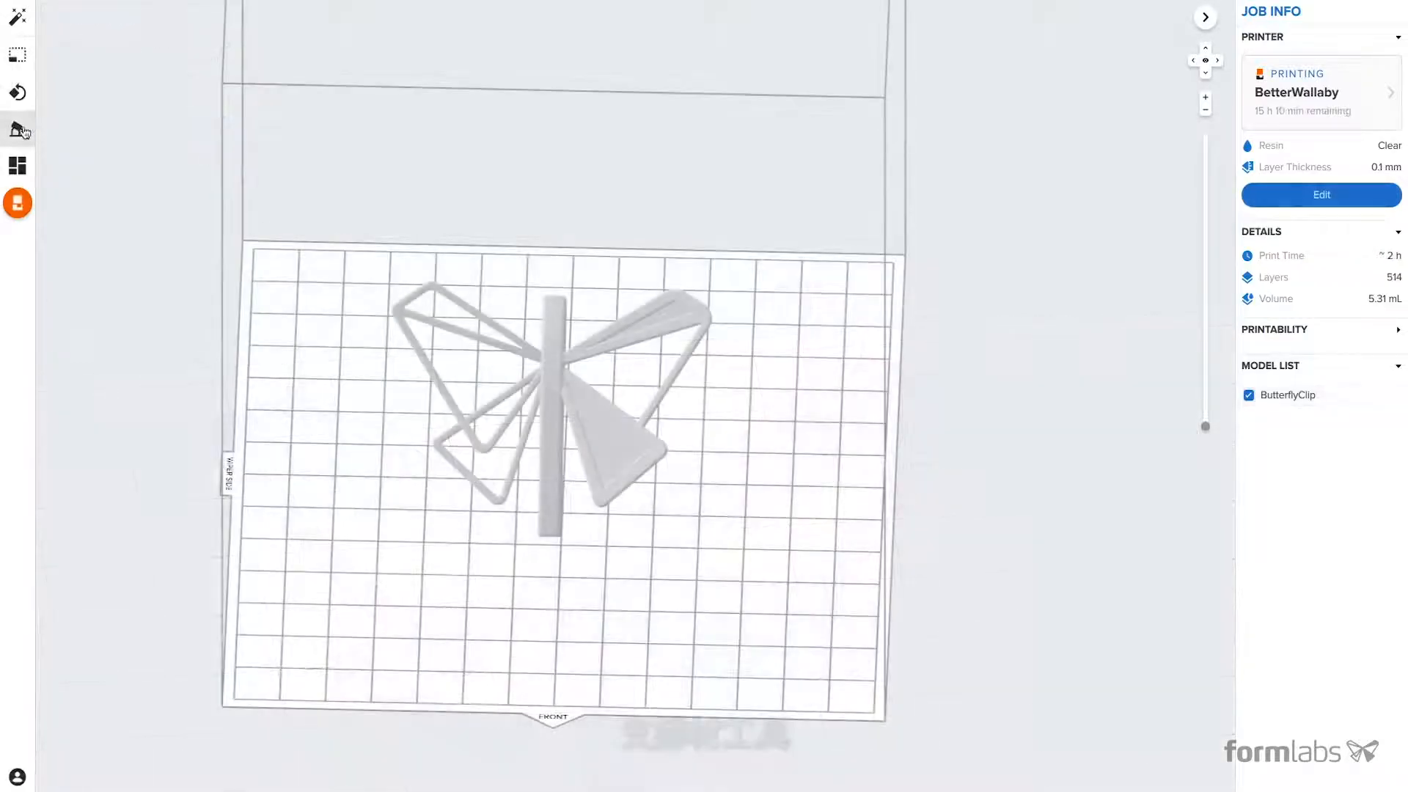
- Auto-generate supports for the selected butterfly clip, leaving it deselected
{"action": "left_click", "coordinate": [19, 130]}
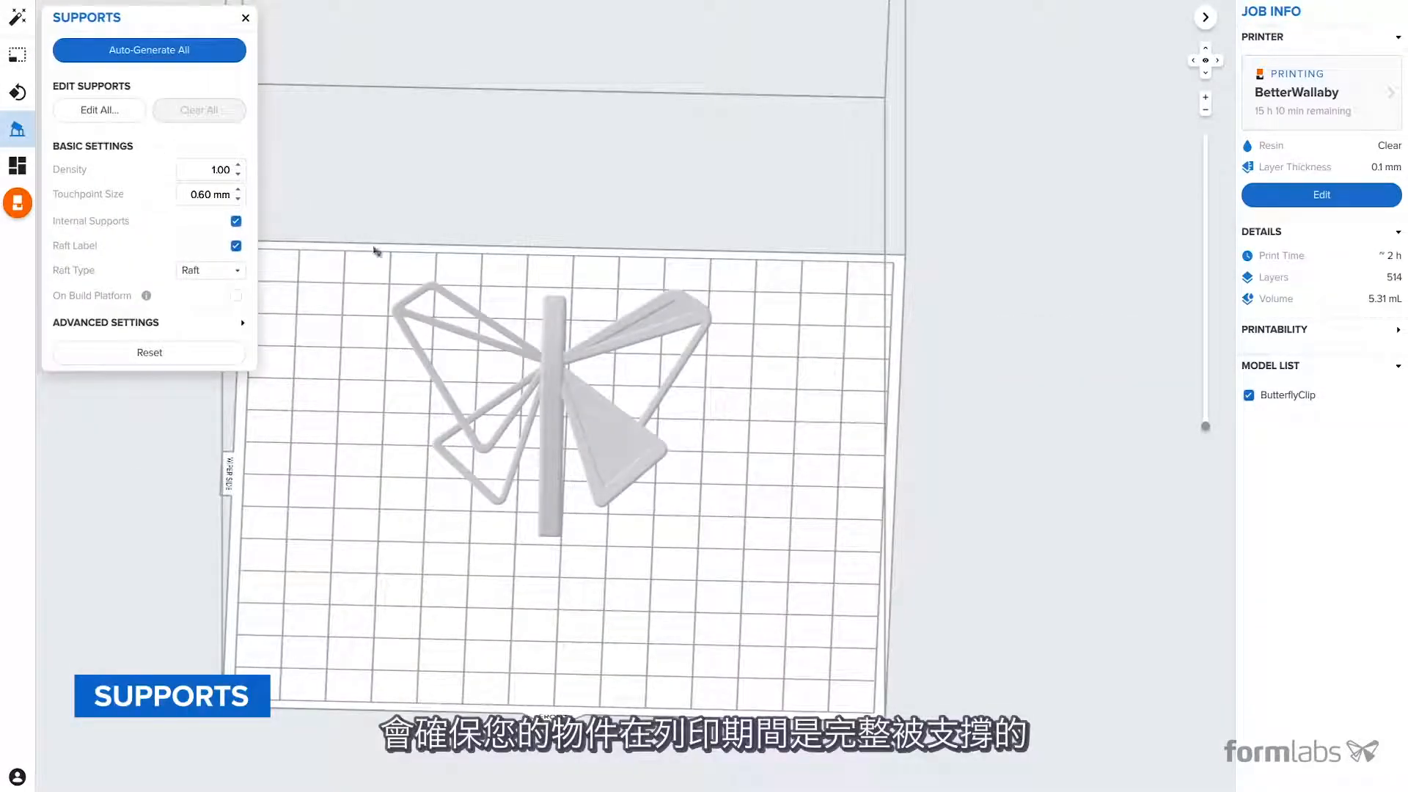
{"action": "left_click", "coordinate": [554, 345]}
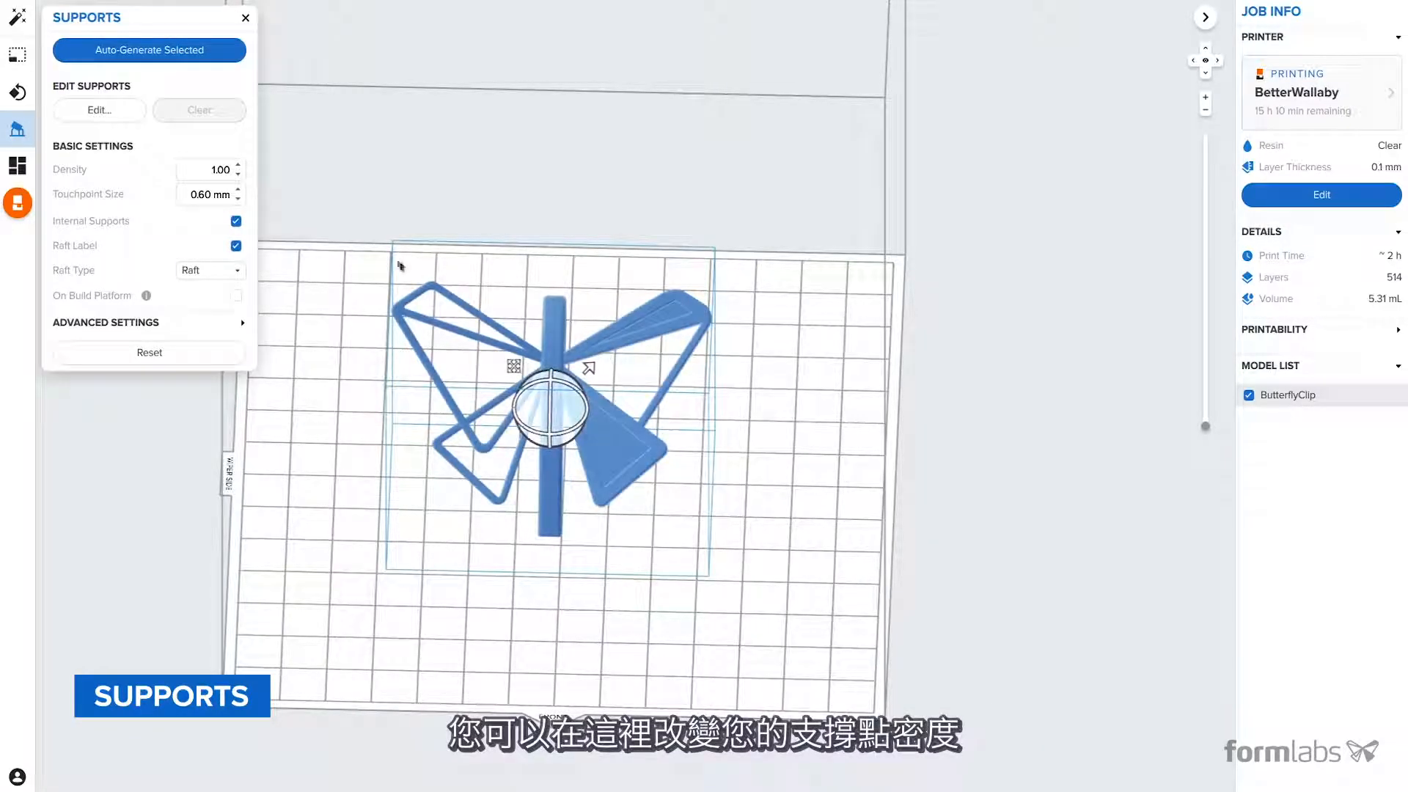
{"action": "left_click", "coordinate": [189, 52]}
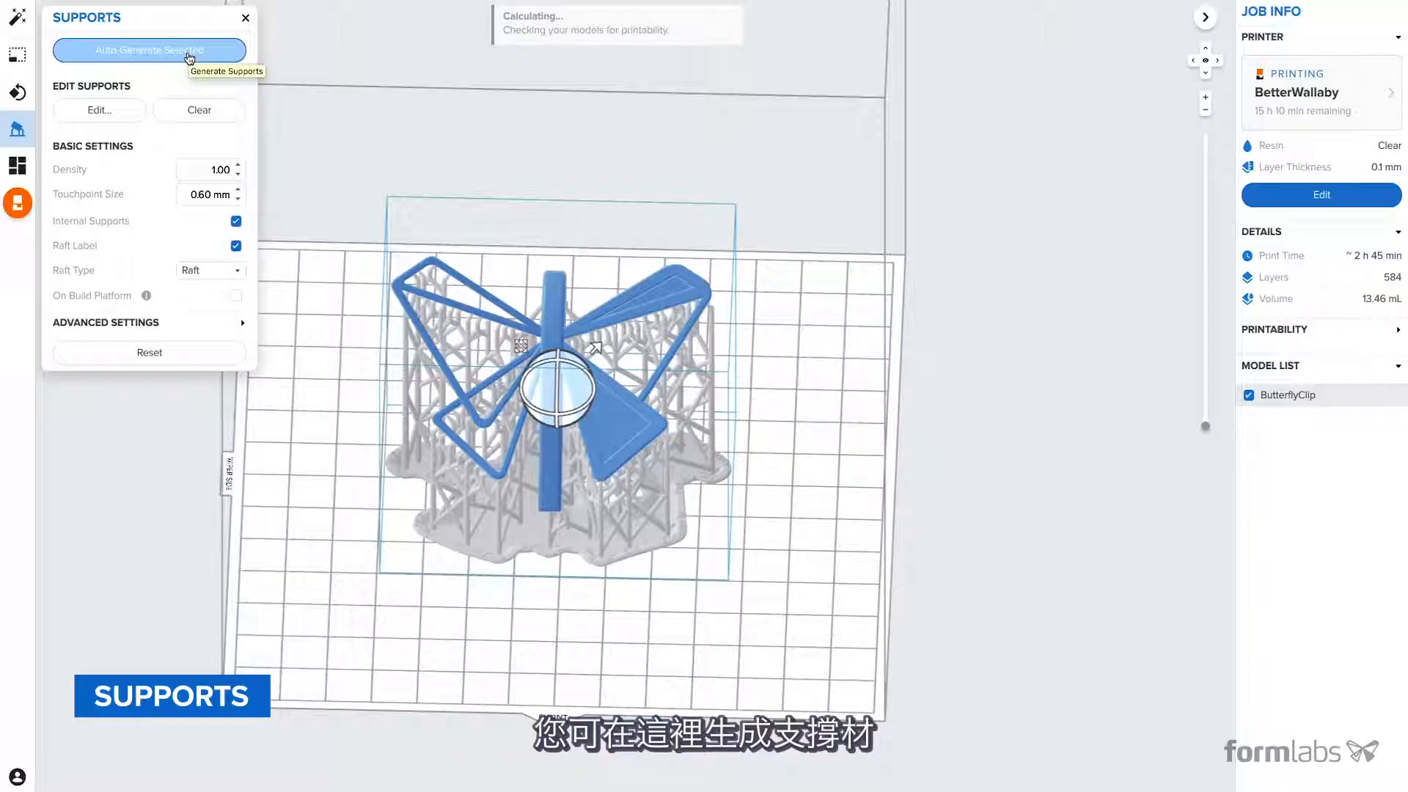
{"action": "left_click", "coordinate": [807, 338]}
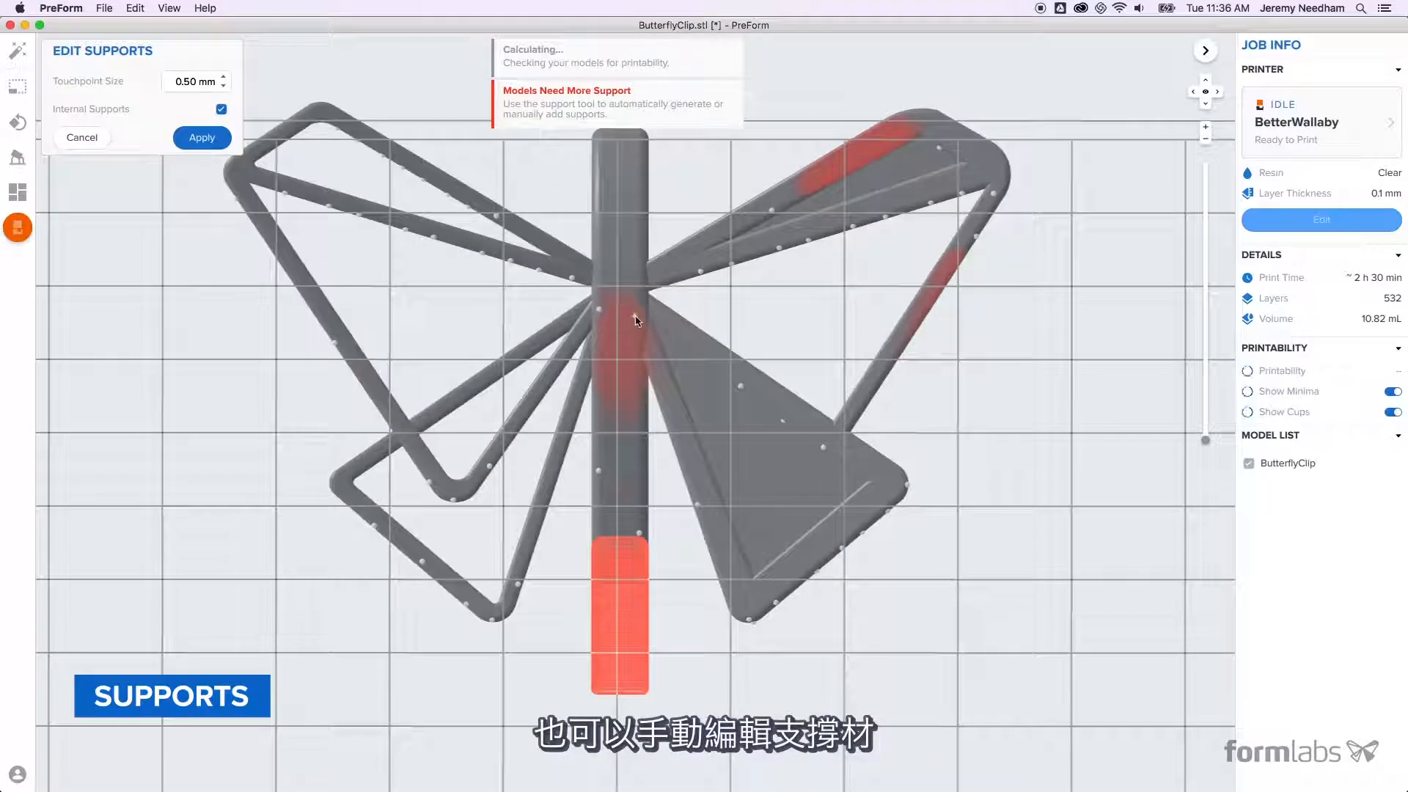
- Add manual support points in the red areas of the clip's central body and along the edge of the upper right wing
{"action": "left_click", "coordinate": [635, 316]}
{"action": "left_click", "coordinate": [601, 358]}
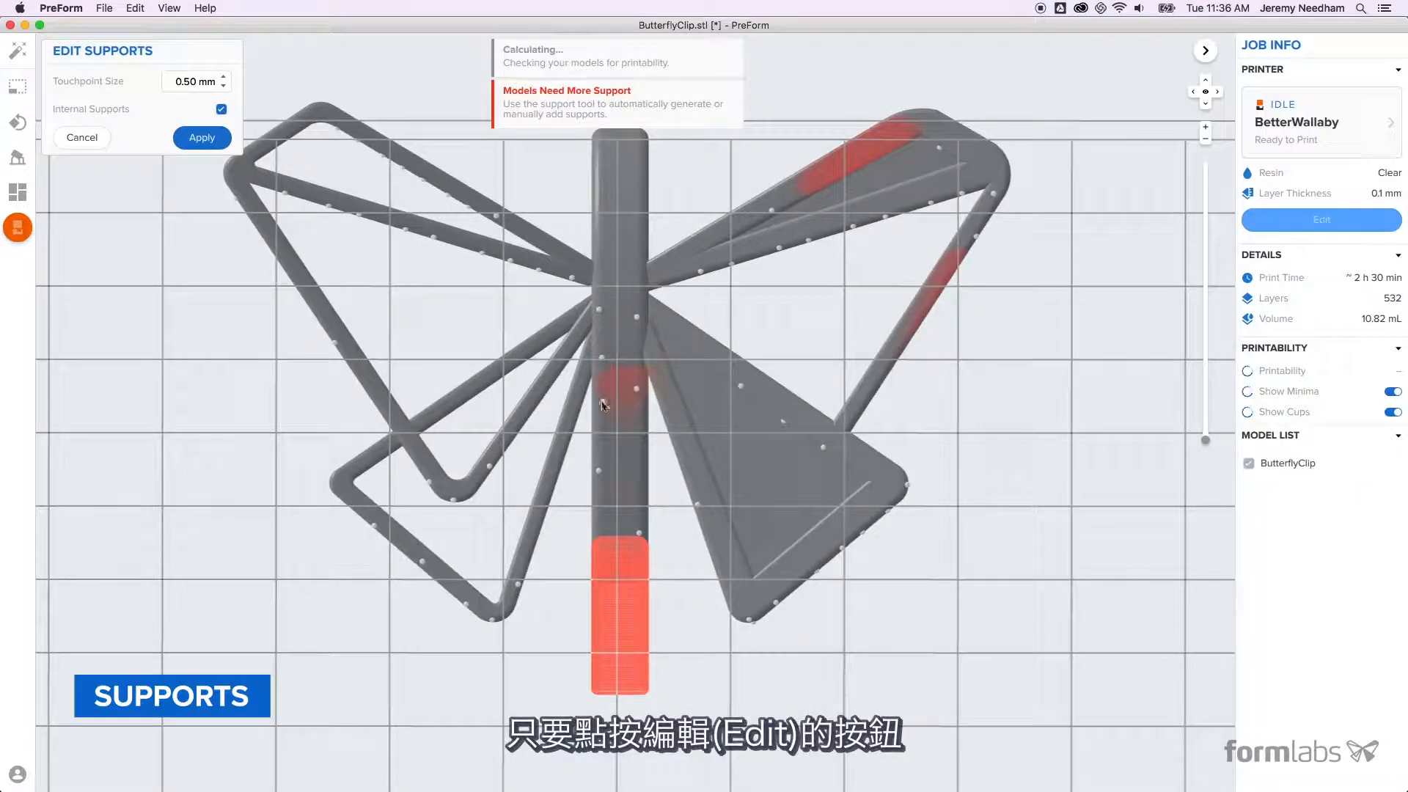
{"action": "left_click", "coordinate": [801, 177]}
{"action": "left_click", "coordinate": [820, 185]}
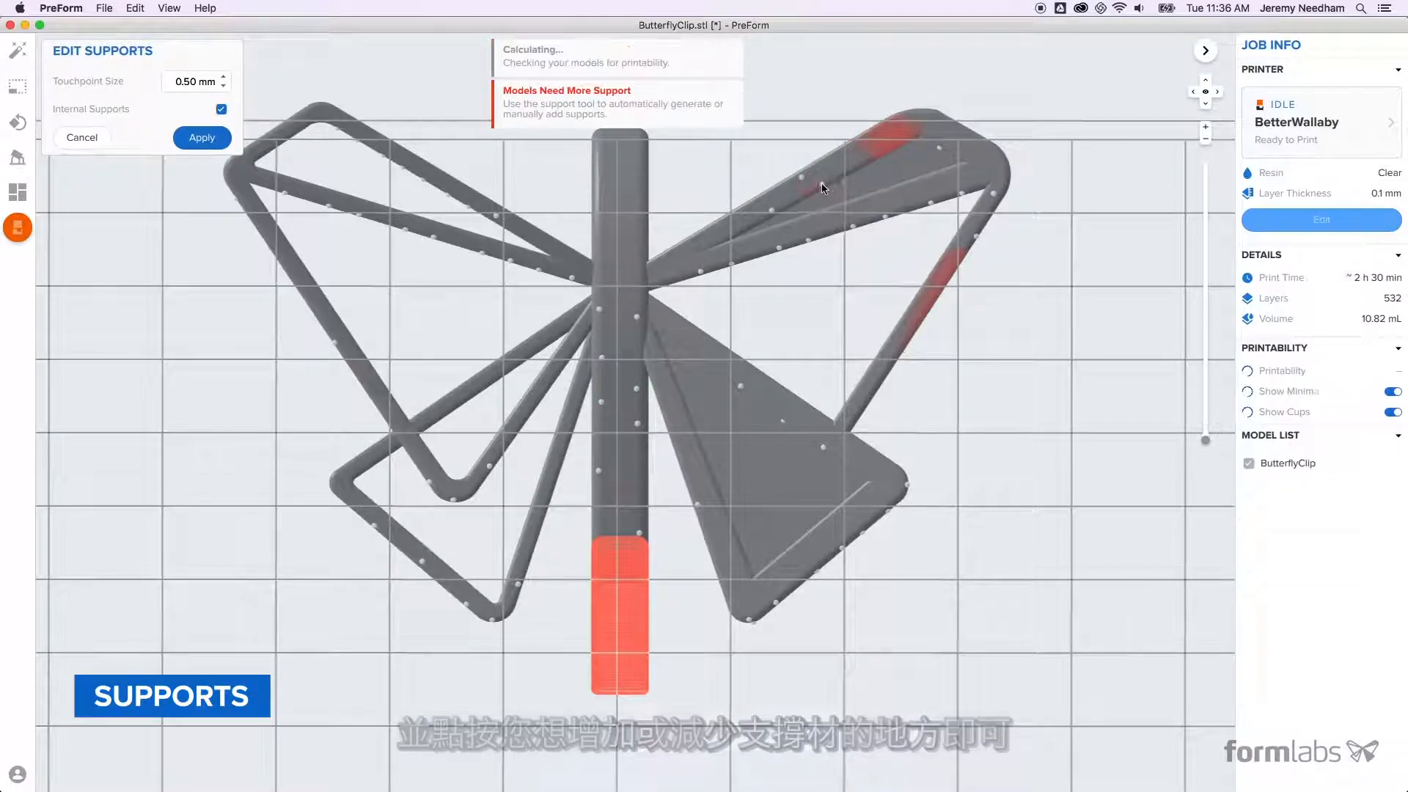
{"action": "left_click", "coordinate": [916, 131]}
{"action": "left_click", "coordinate": [874, 154]}
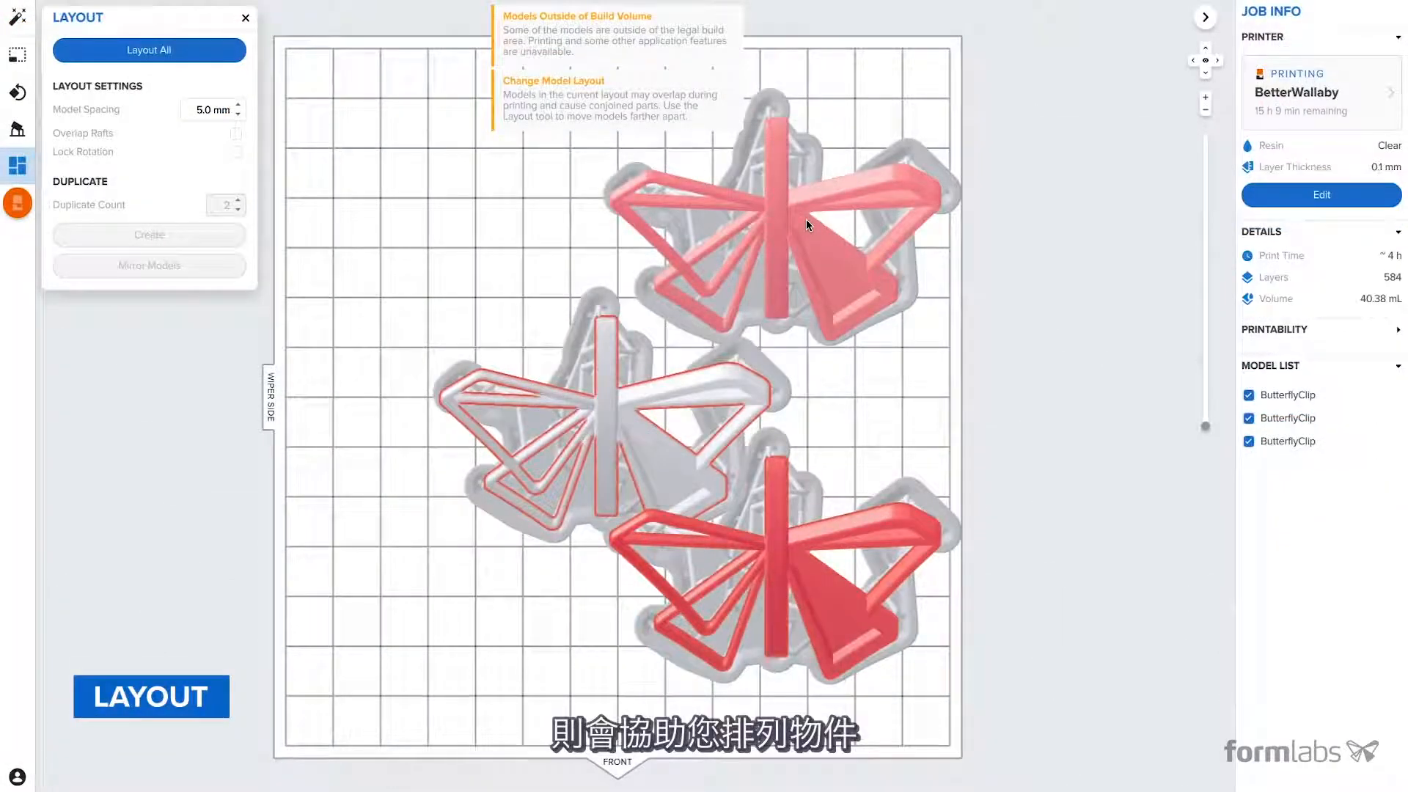
- Move one butterfly clip to the rear wiper-side corner of the platform and automatically lay out all three clips
{"action": "left_click_drag", "start_coordinate": [807, 218], "coordinate": [477, 167]}
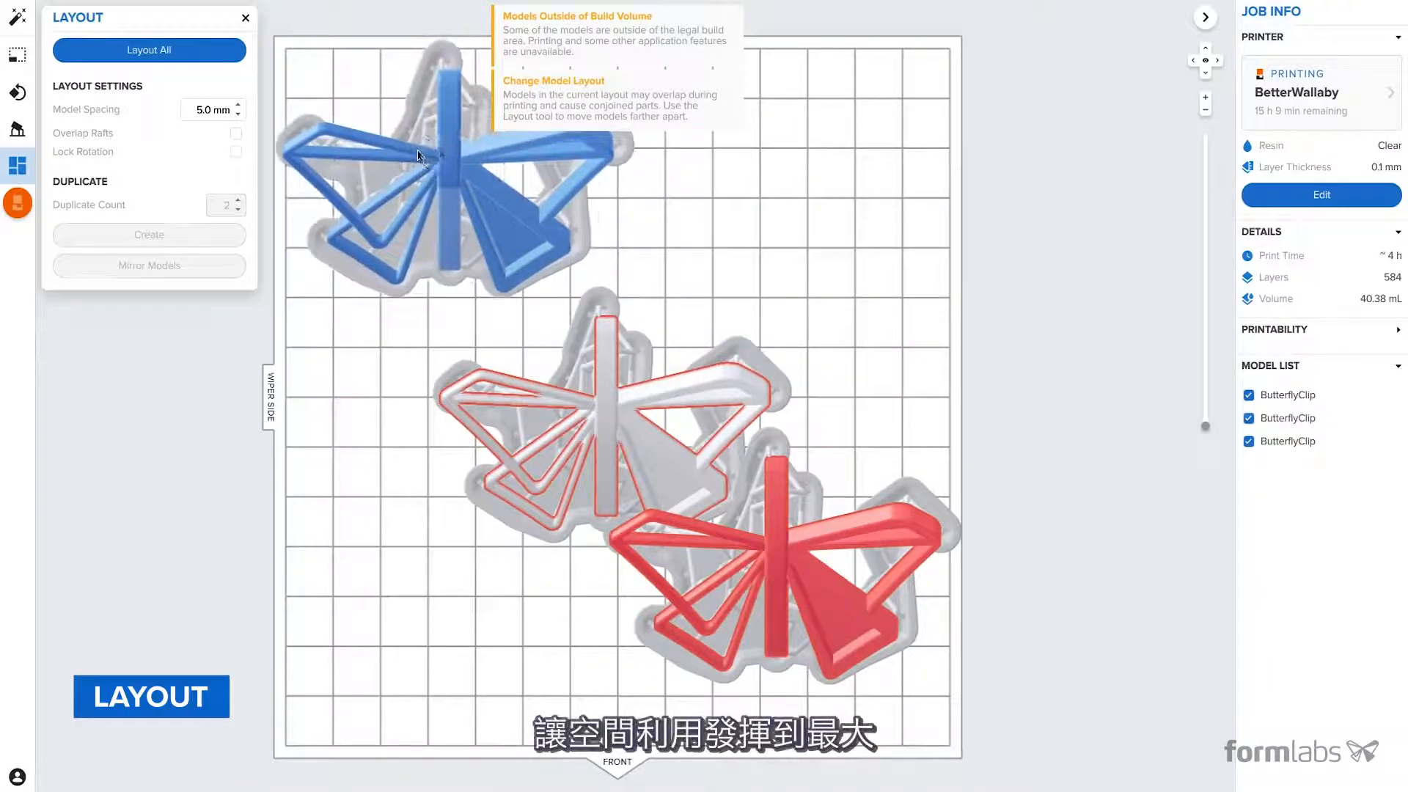
{"action": "left_click", "coordinate": [610, 391]}
{"action": "left_click", "coordinate": [812, 583]}
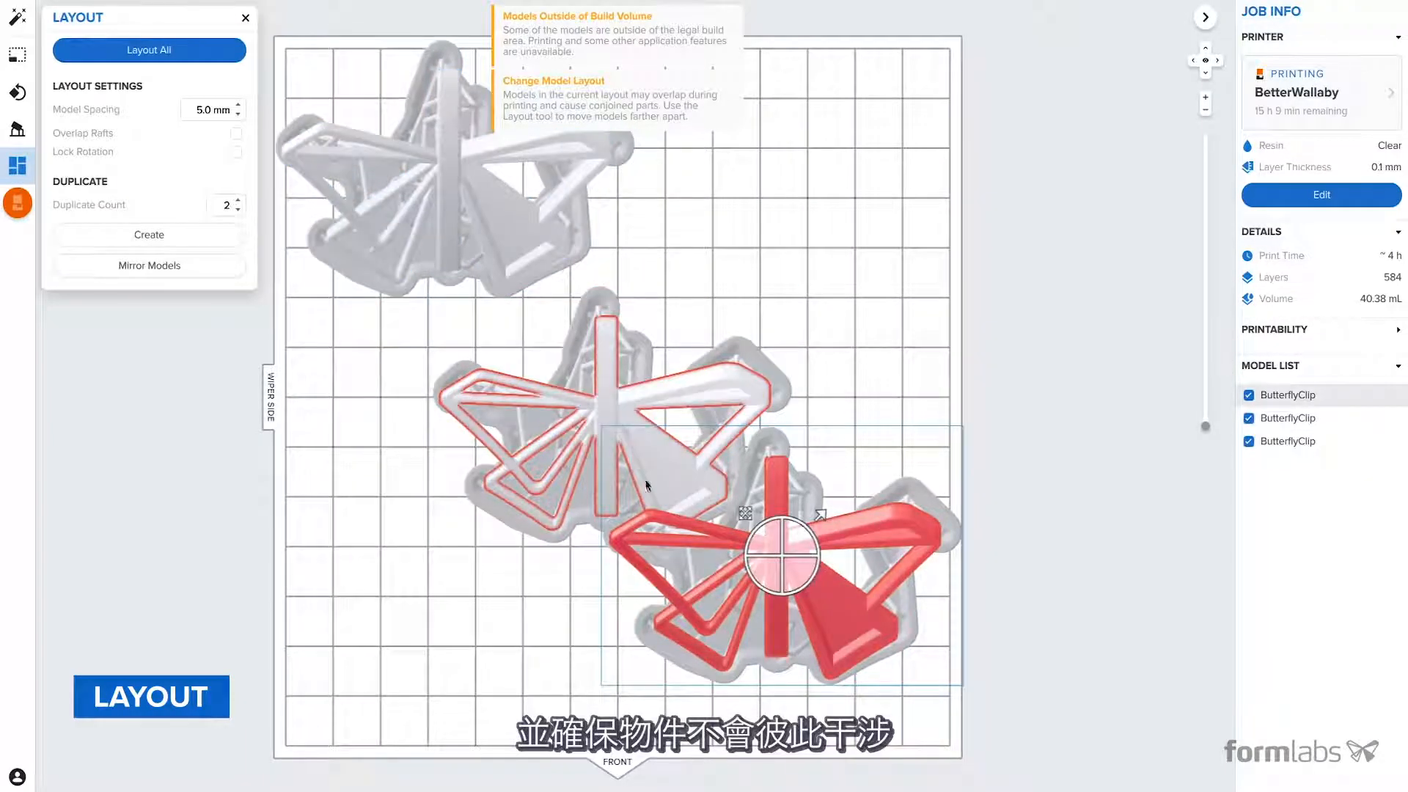
{"action": "left_click", "coordinate": [639, 446], "text": "shift"}
{"action": "left_click", "coordinate": [515, 252], "text": "shift"}
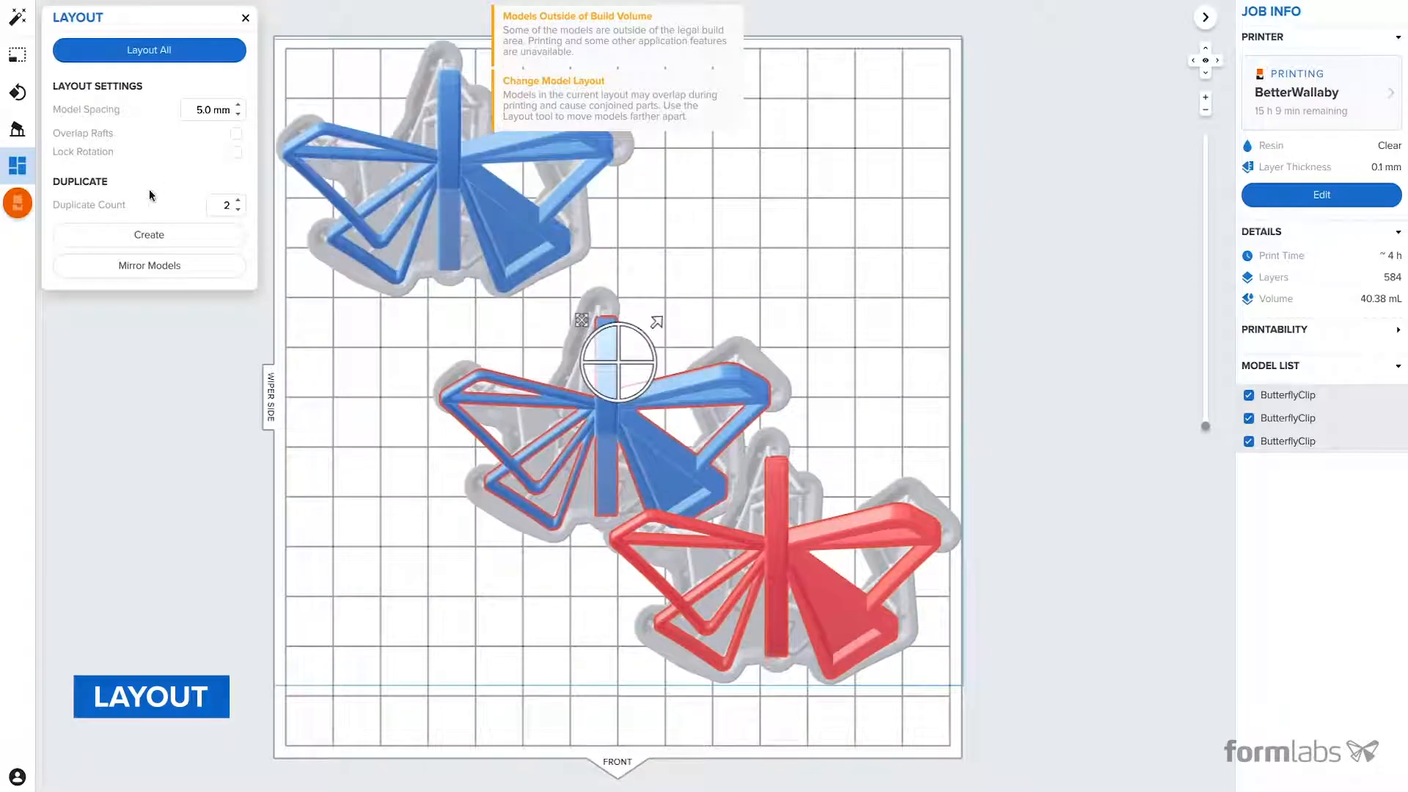
{"action": "left_click", "coordinate": [142, 51]}
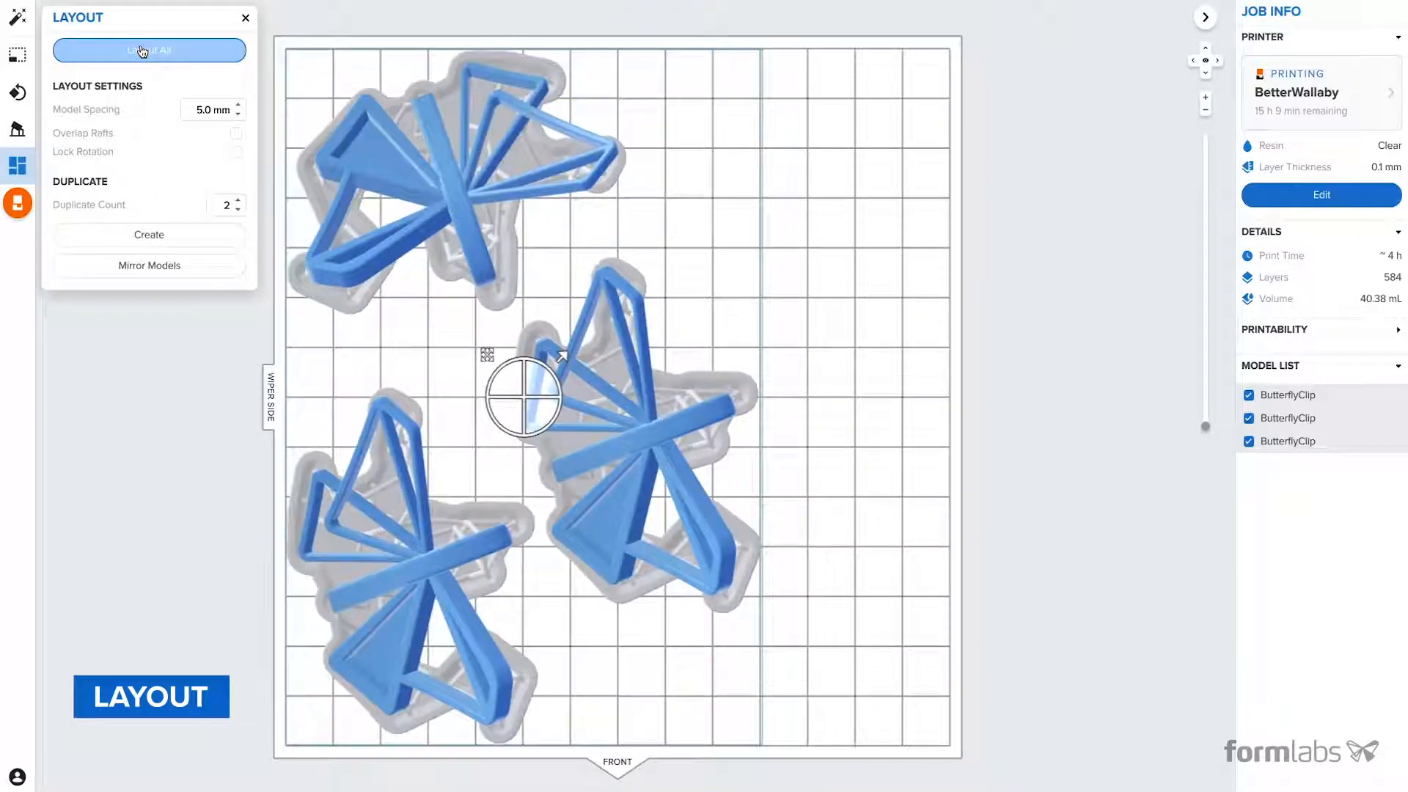
{"action": "left_click", "coordinate": [417, 336]}
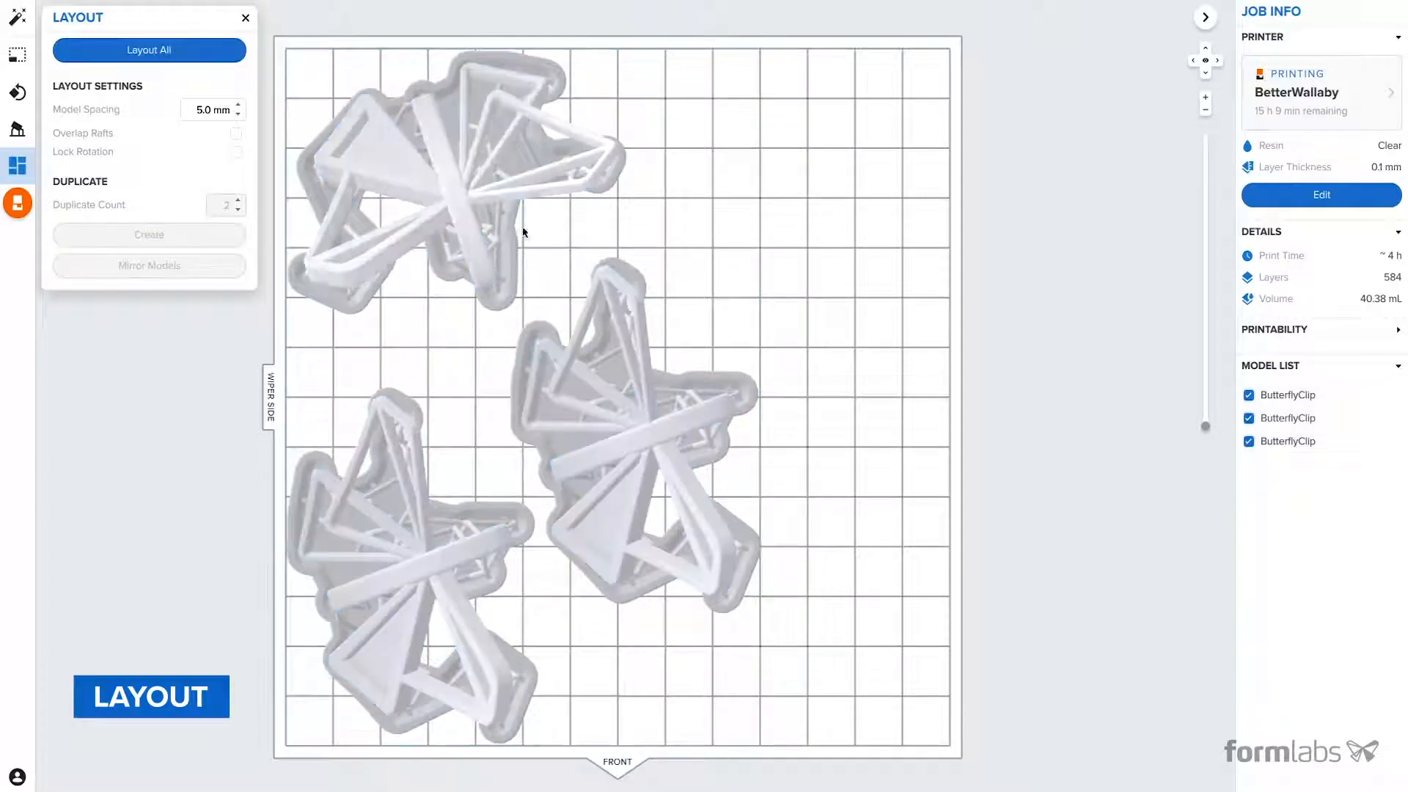
- Mirror the middle butterfly clip and close the layout settings
{"action": "left_click", "coordinate": [668, 429]}
{"action": "left_click", "coordinate": [195, 264]}
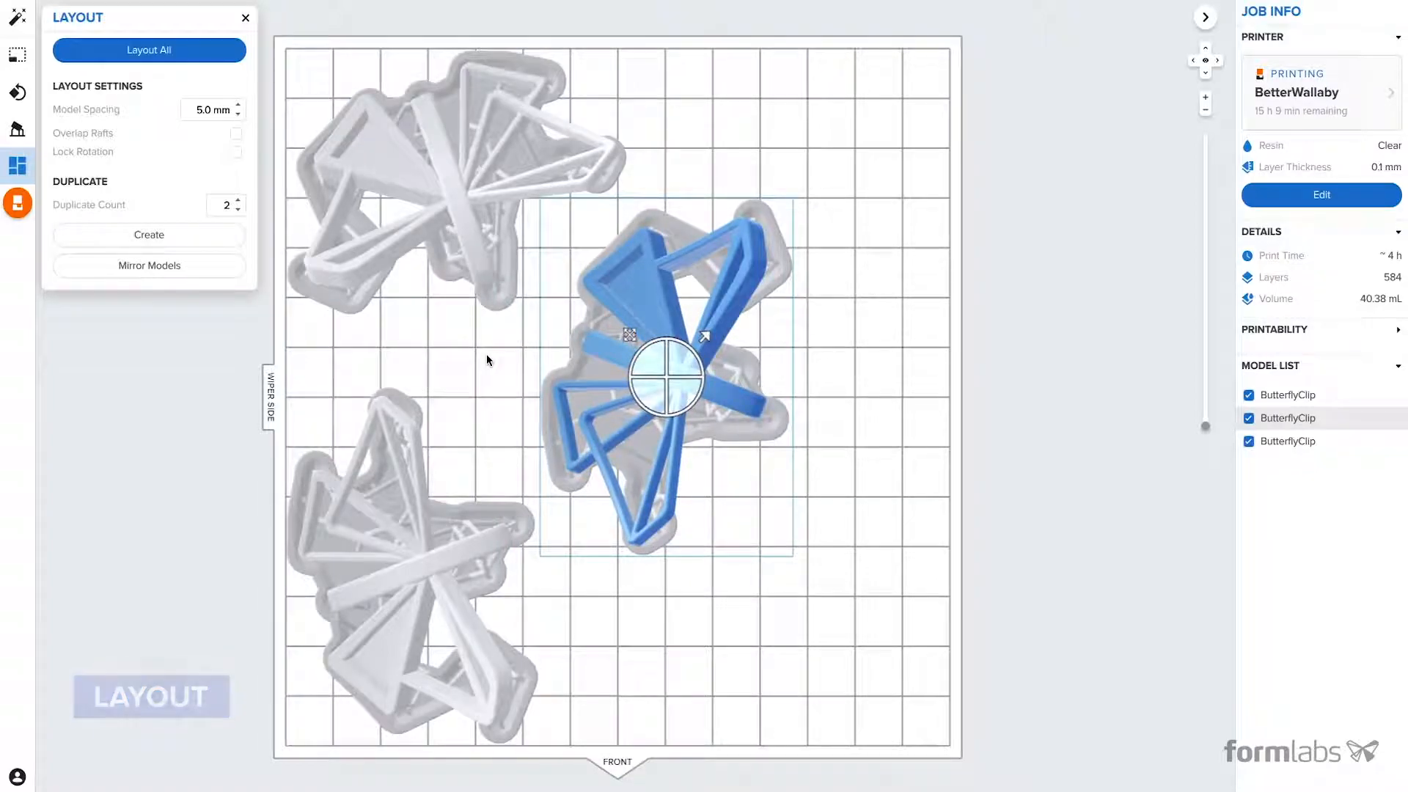
{"action": "left_click", "coordinate": [246, 17]}
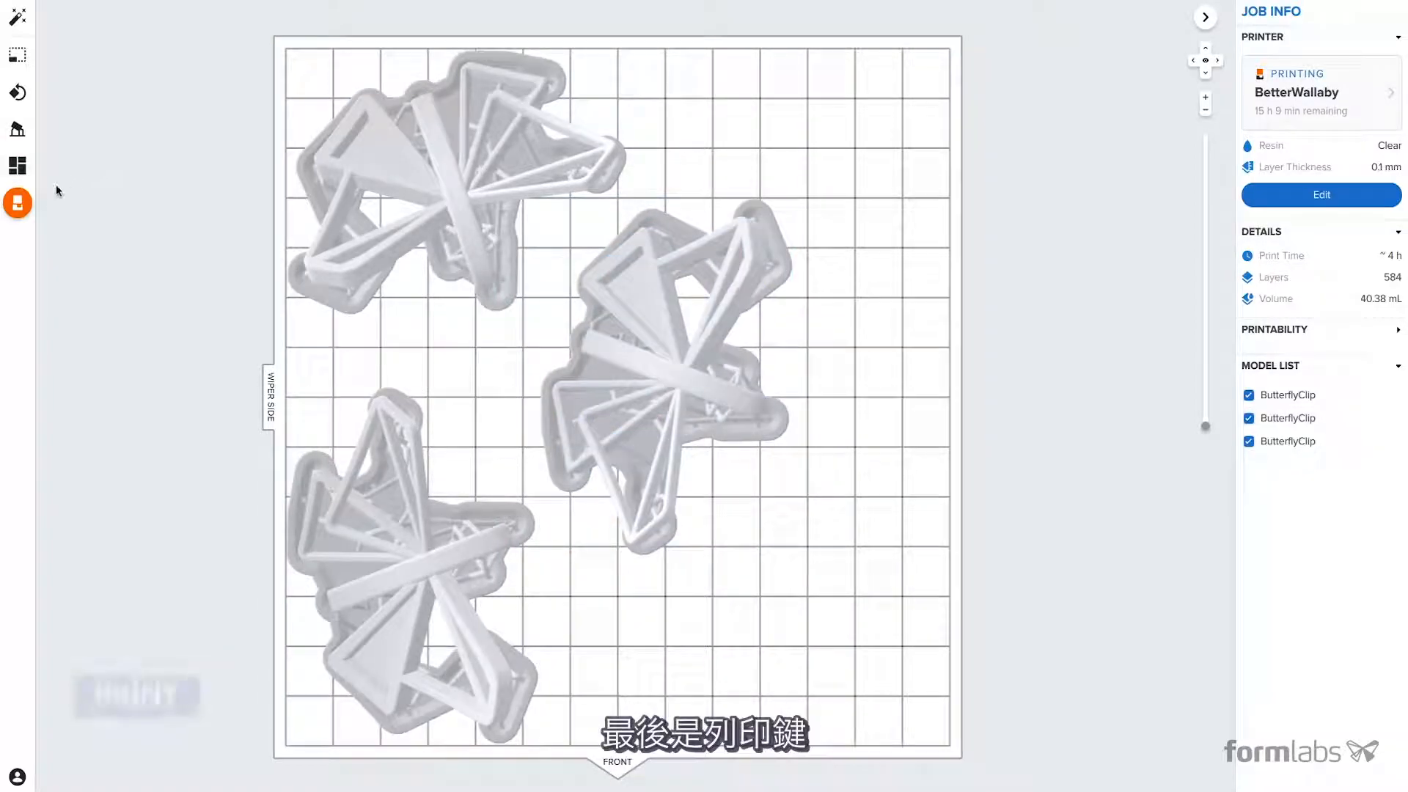
- Upload the ButterflyClip print job to the BetterWallaby printer
{"action": "left_click", "coordinate": [17, 204]}
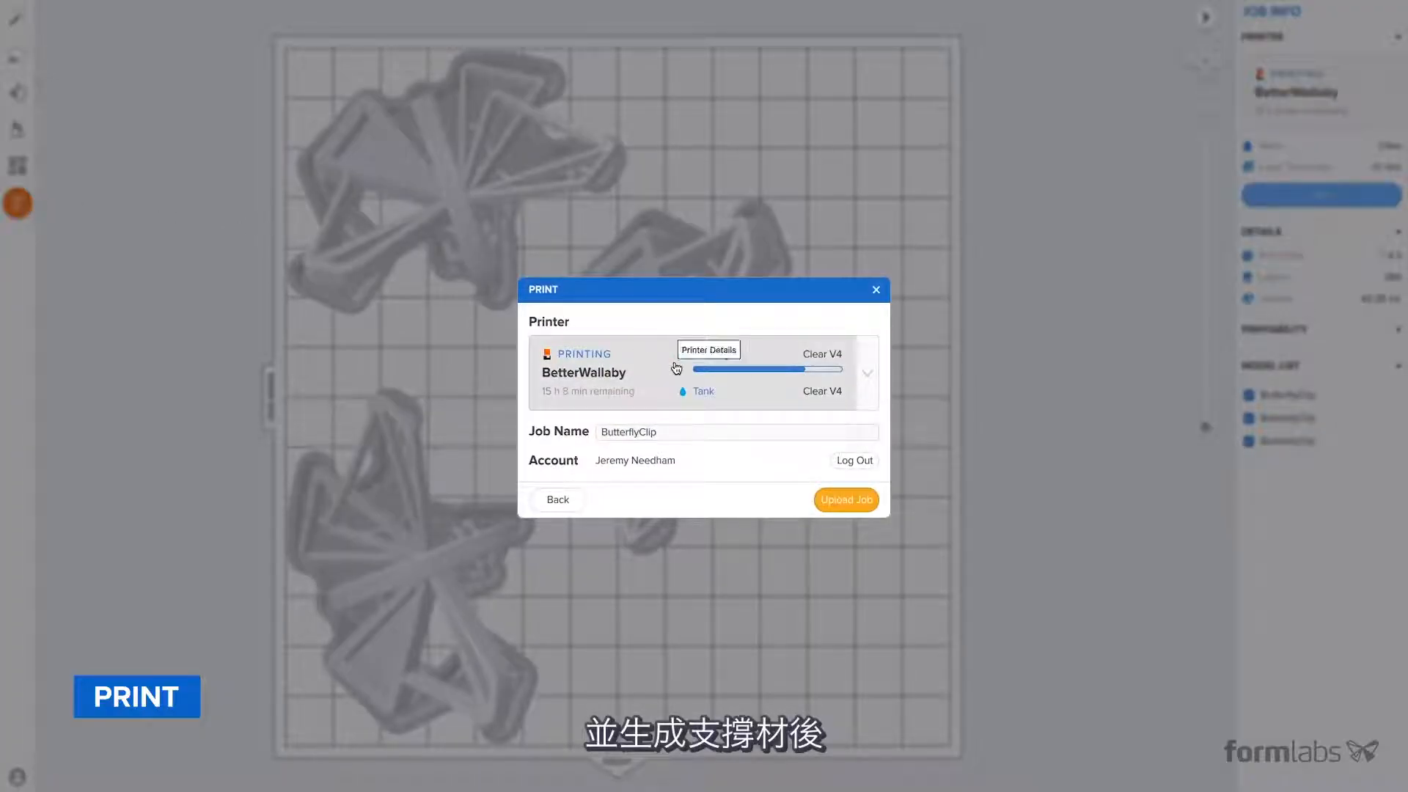
{"action": "left_click", "coordinate": [837, 501]}
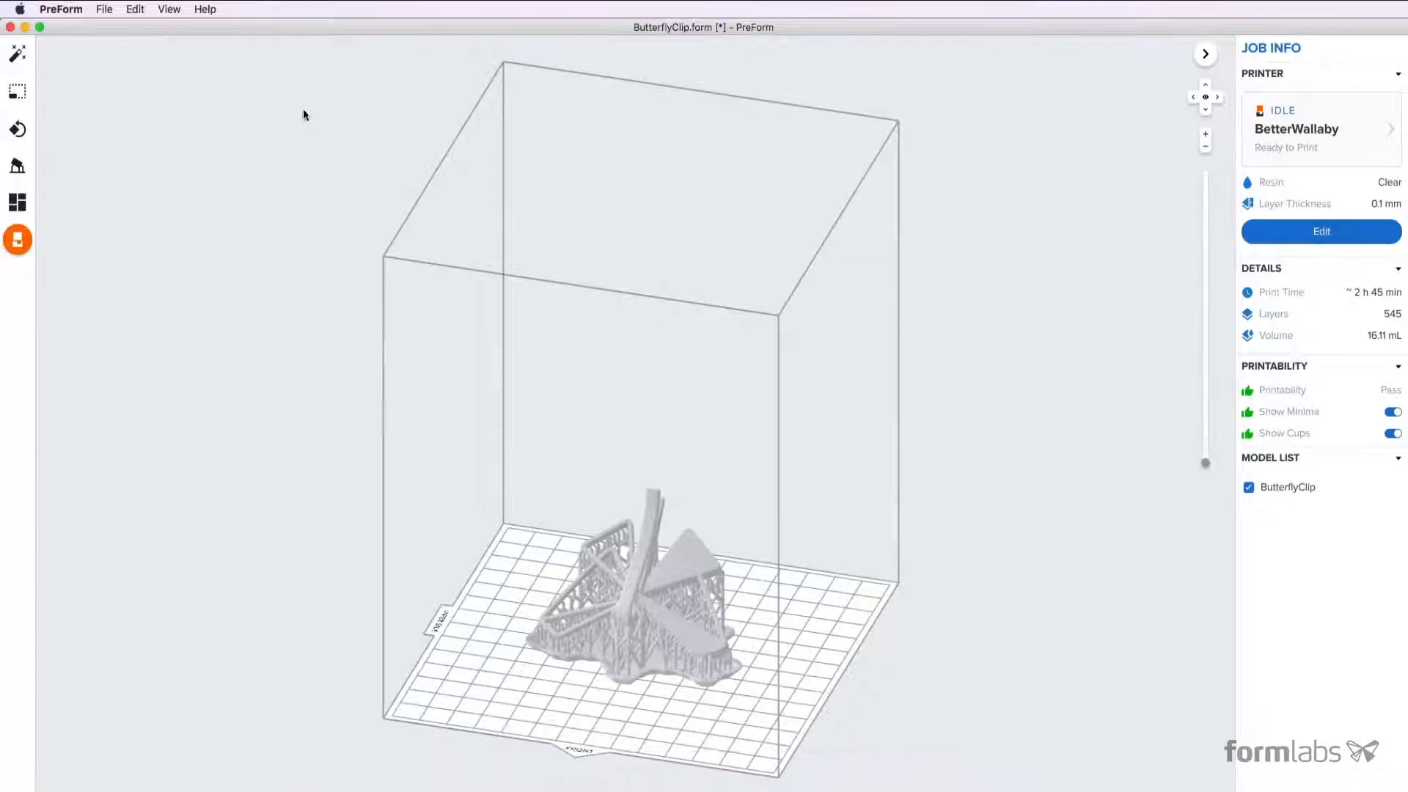
- Open the Formlabs customer support site from the help resources and browse its support topics and learning pathways
{"action": "left_click", "coordinate": [205, 10]}
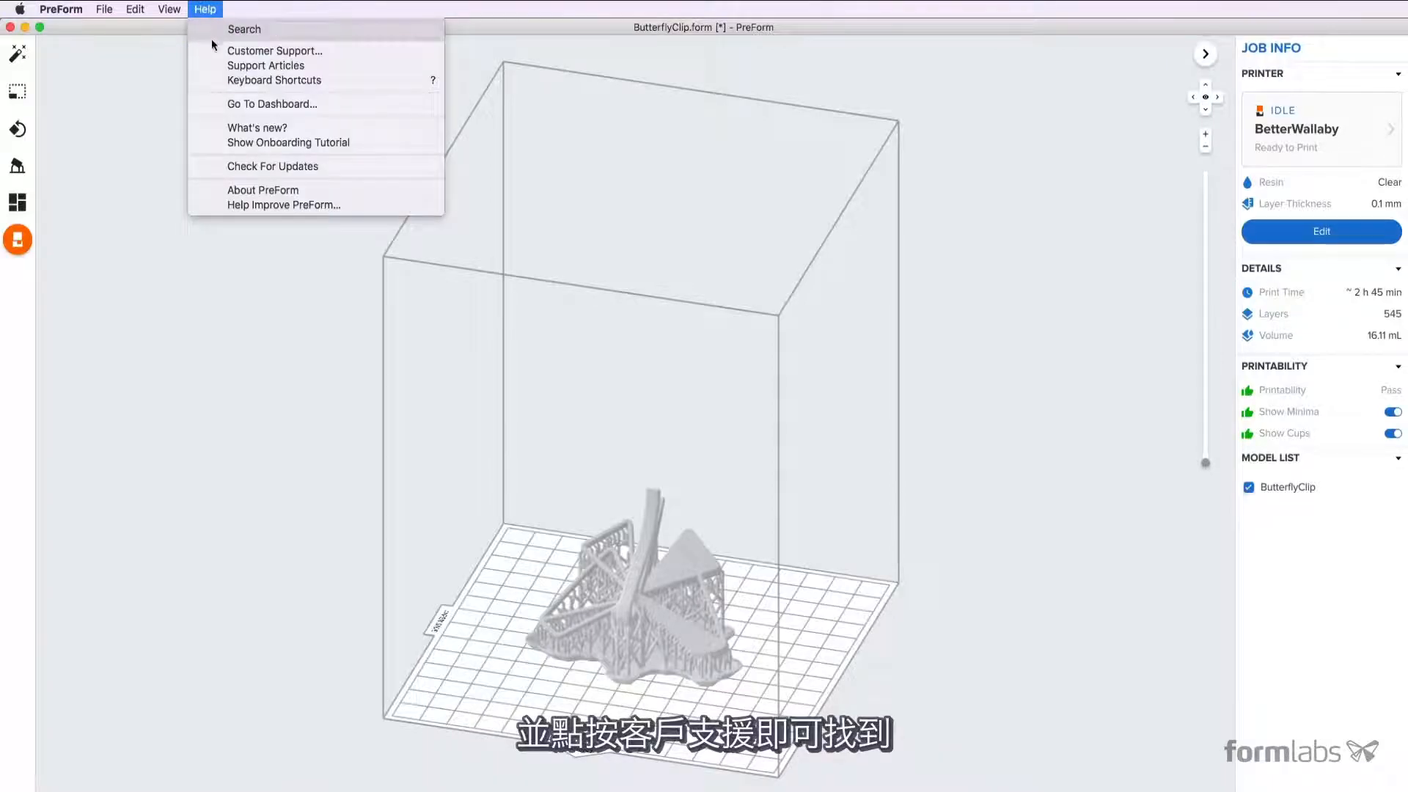
{"action": "left_click", "coordinate": [232, 51]}
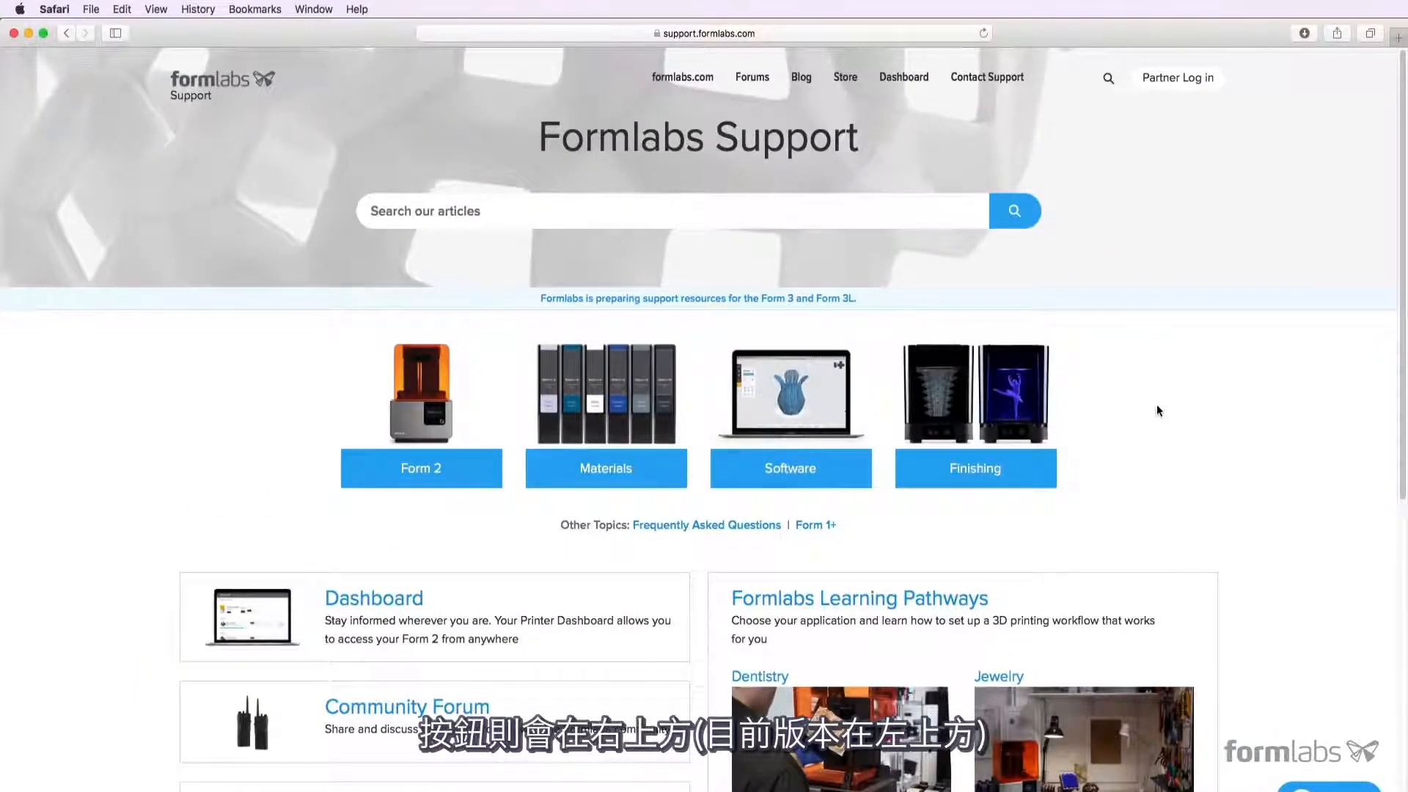
{"action": "scroll", "coordinate": [1157, 409], "scroll_direction": "down", "scroll_amount": 1}
{"action": "scroll", "coordinate": [1156, 409], "scroll_direction": "down", "scroll_amount": 8}
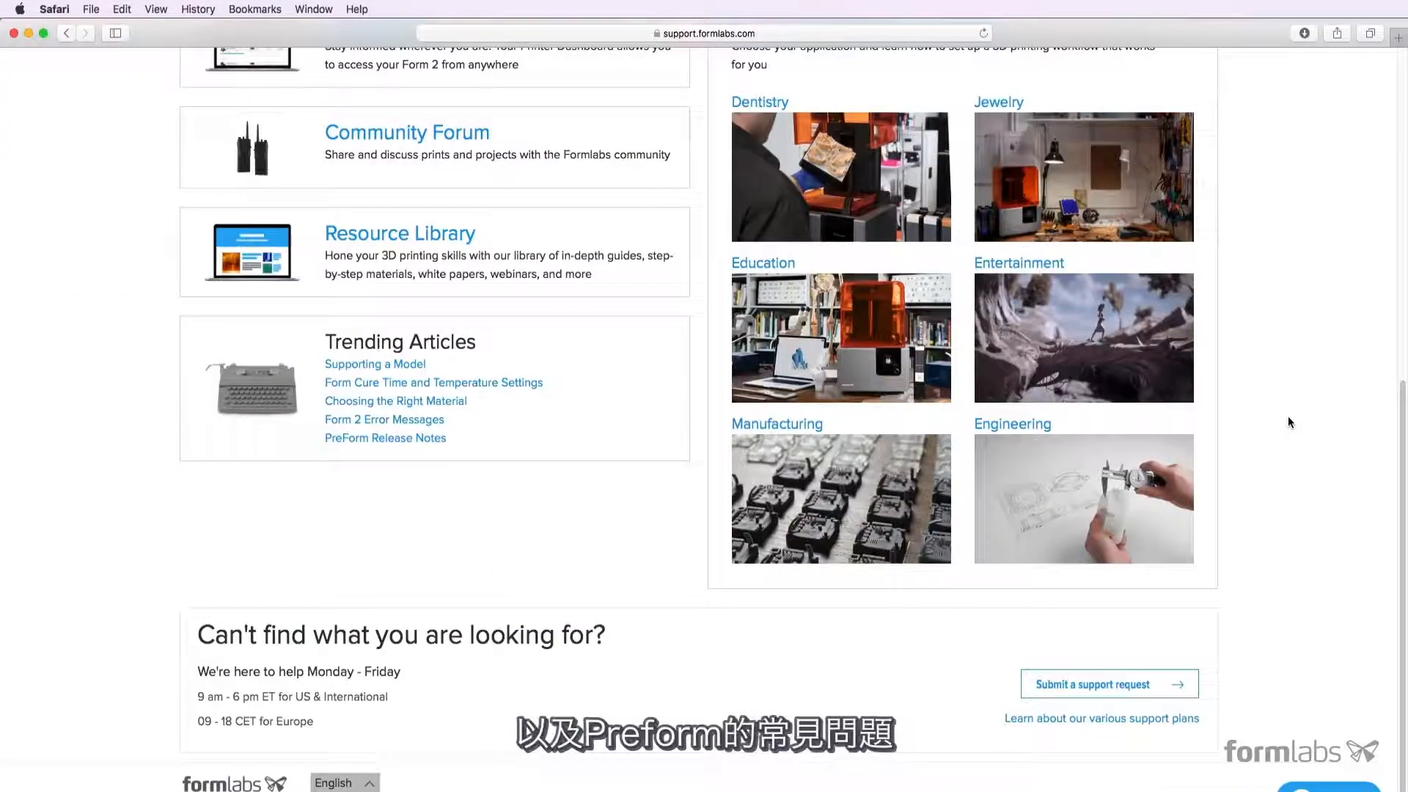
{"action": "scroll", "coordinate": [1287, 417], "scroll_direction": "up", "scroll_amount": 3}
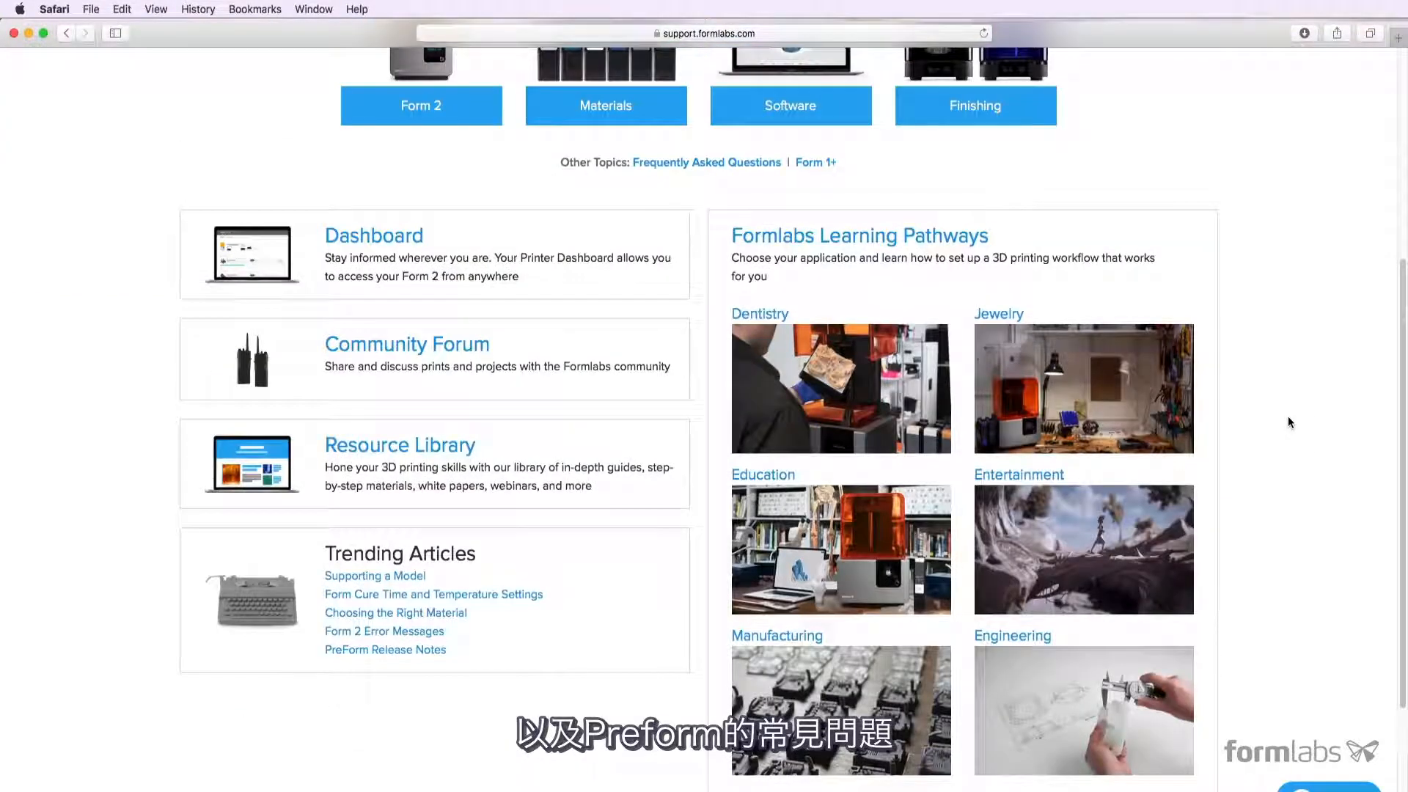
{"action": "scroll", "coordinate": [1289, 421], "scroll_direction": "up", "scroll_amount": 5}
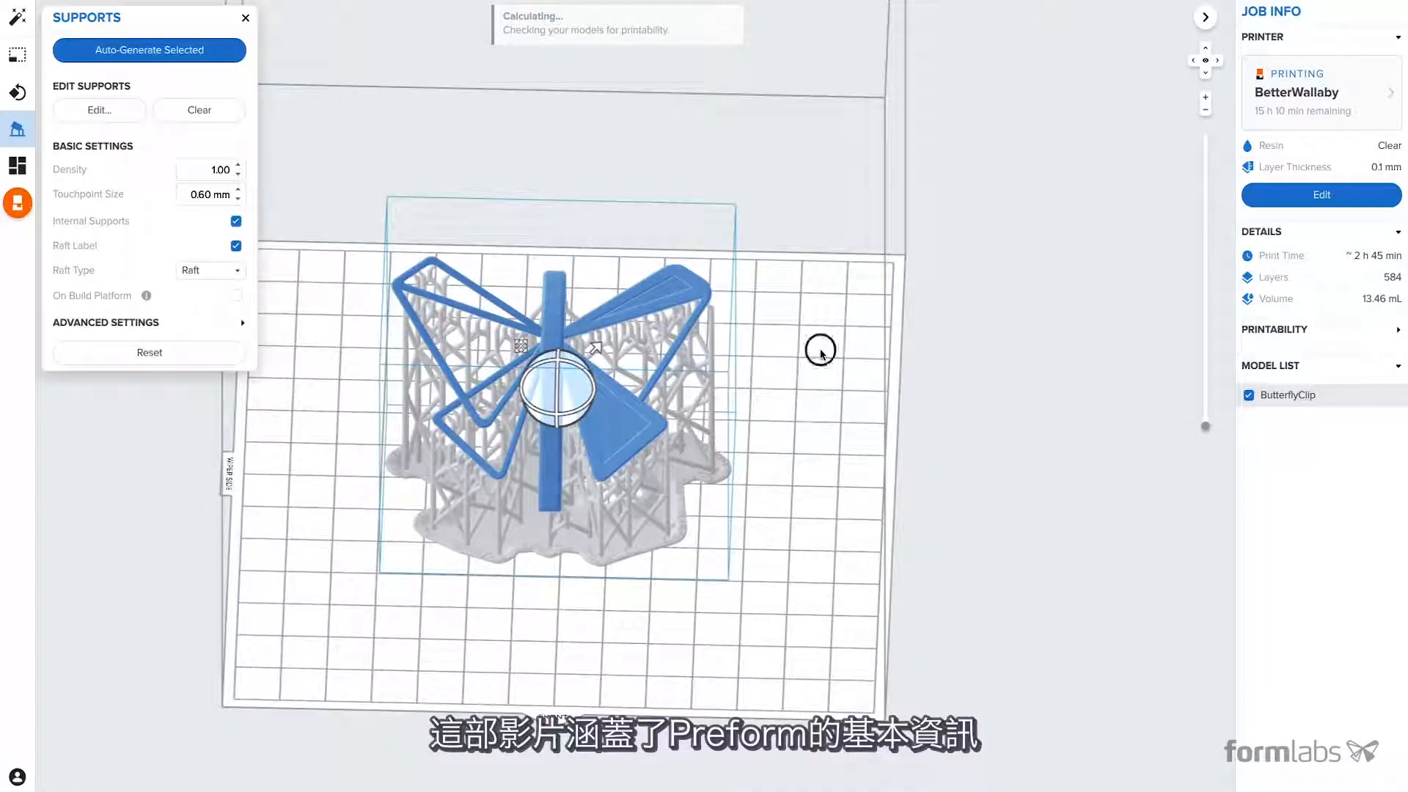
- Deselect the supported butterfly clip and inspect its generated supports from a lower angle
{"action": "left_click", "coordinate": [820, 353]}
{"action": "right_click_drag", "start_coordinate": [821, 352], "coordinate": [838, 330]}
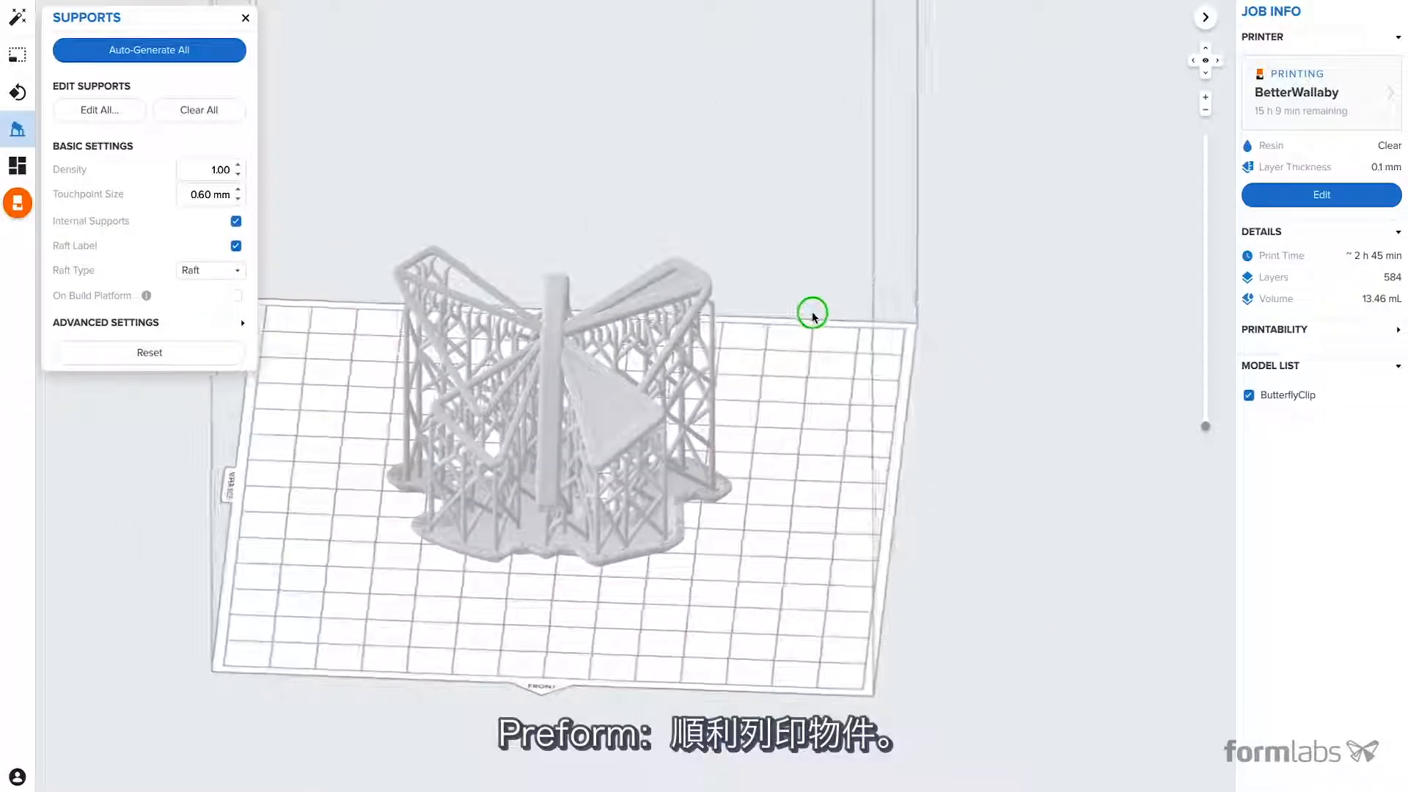
{"action": "right_click_drag", "start_coordinate": [811, 311], "coordinate": [812, 317]}
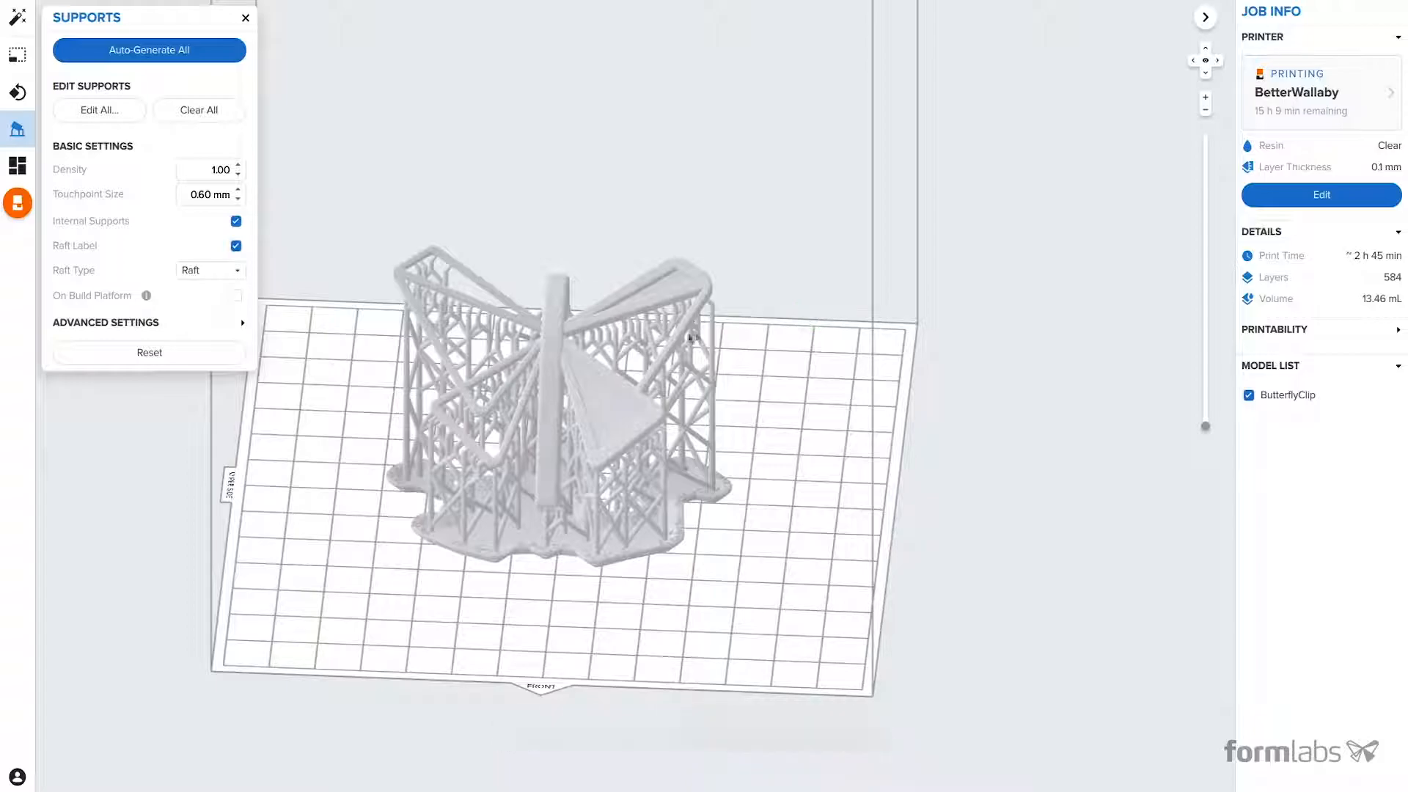